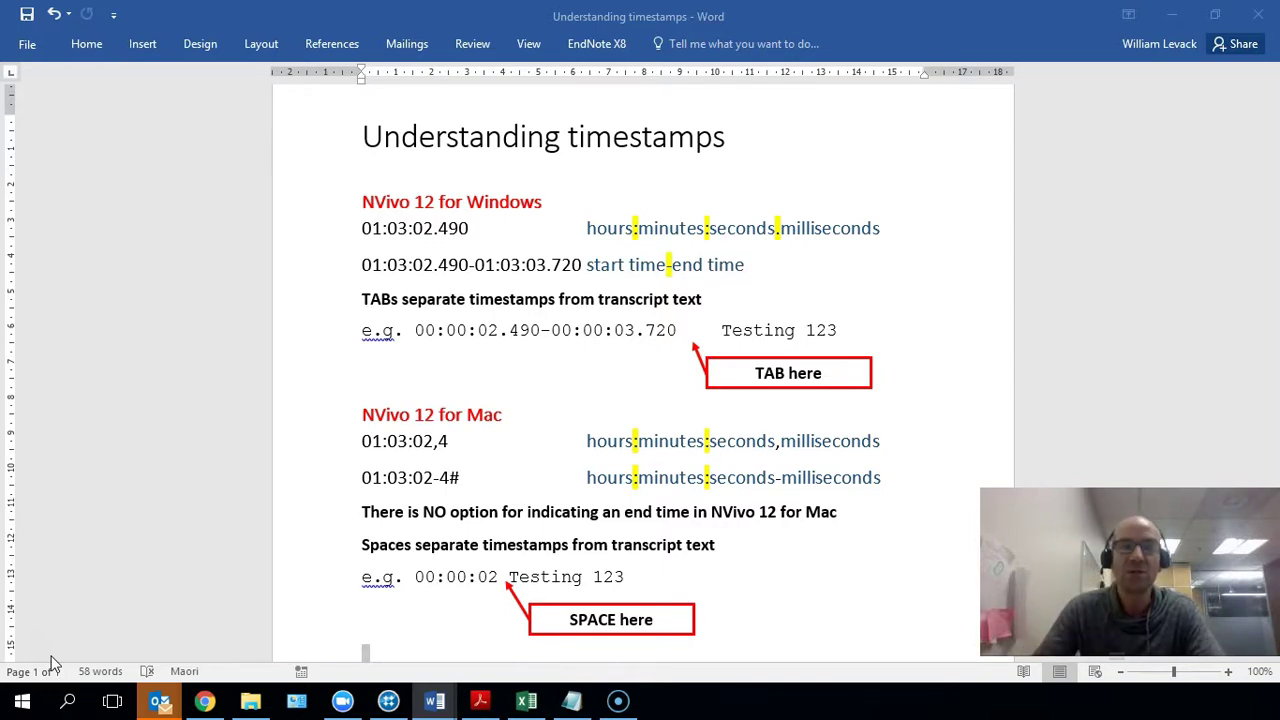
Step: Highlight the colon, dot, dash and tab separators in the first timestamp example
click(383, 229)
click(384, 229)
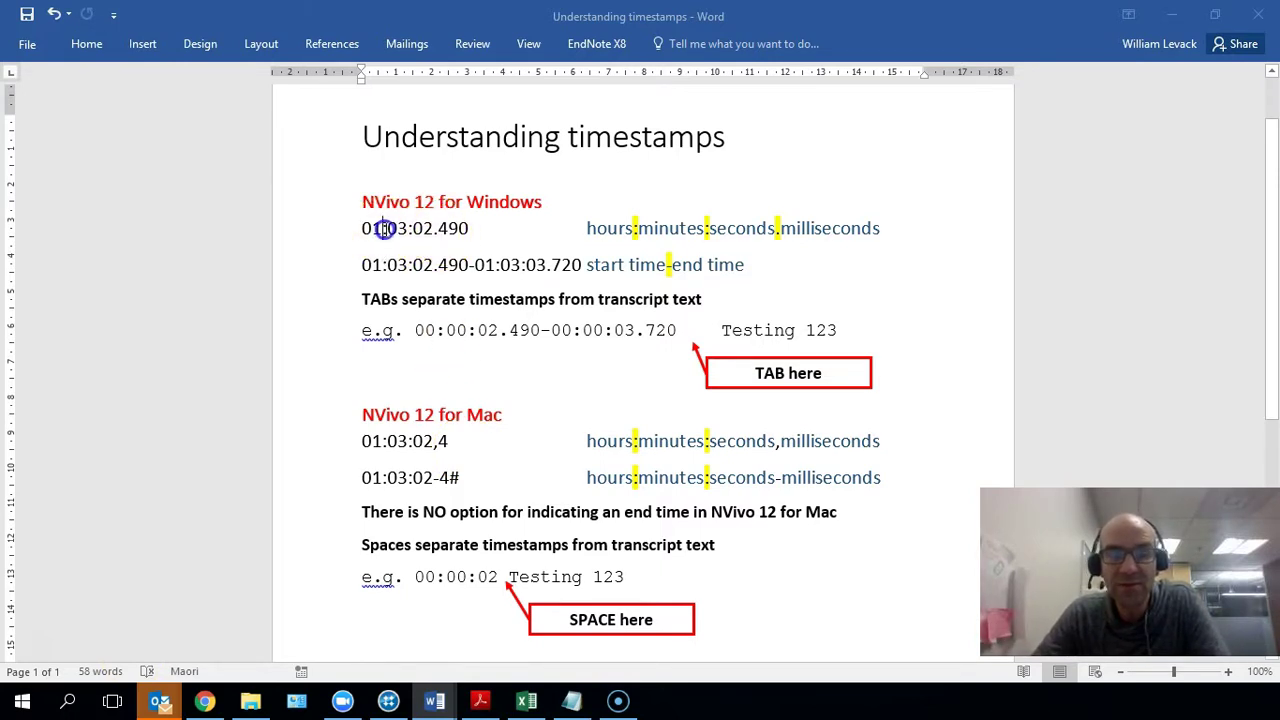
double_click(384, 229)
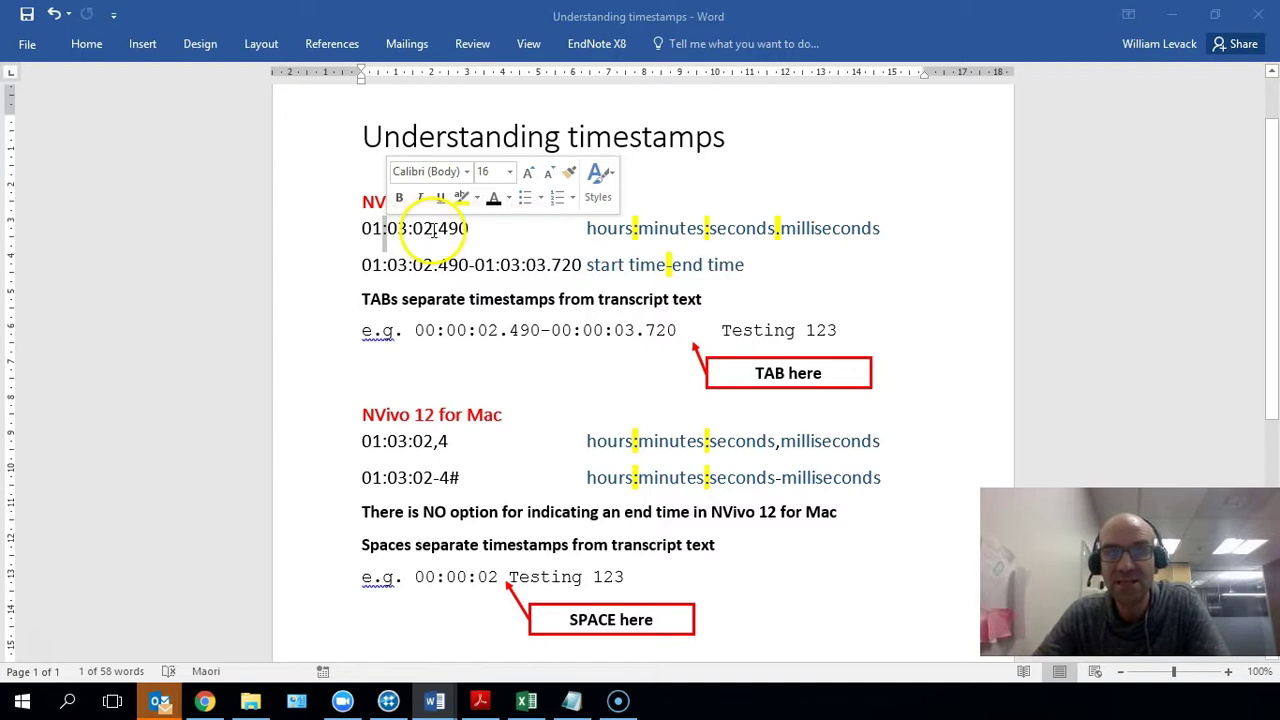
click(435, 229)
double_click(435, 229)
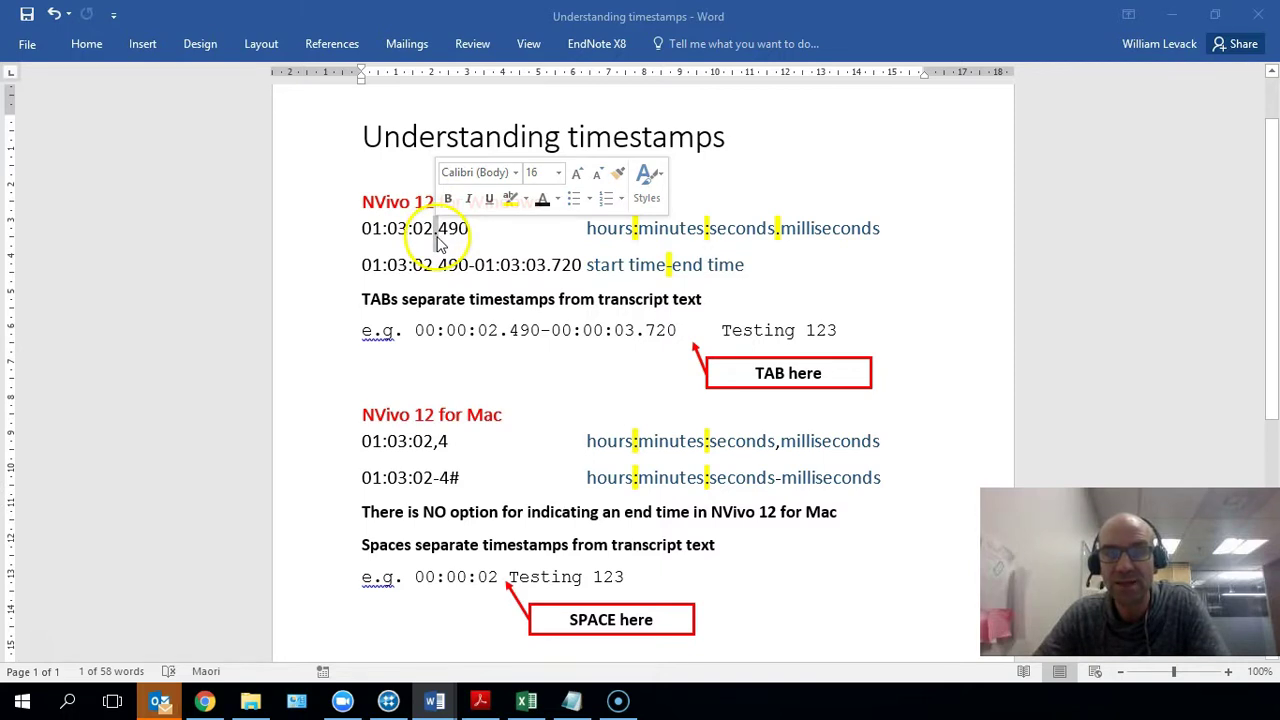
click(470, 264)
drag(470, 264, 478, 266)
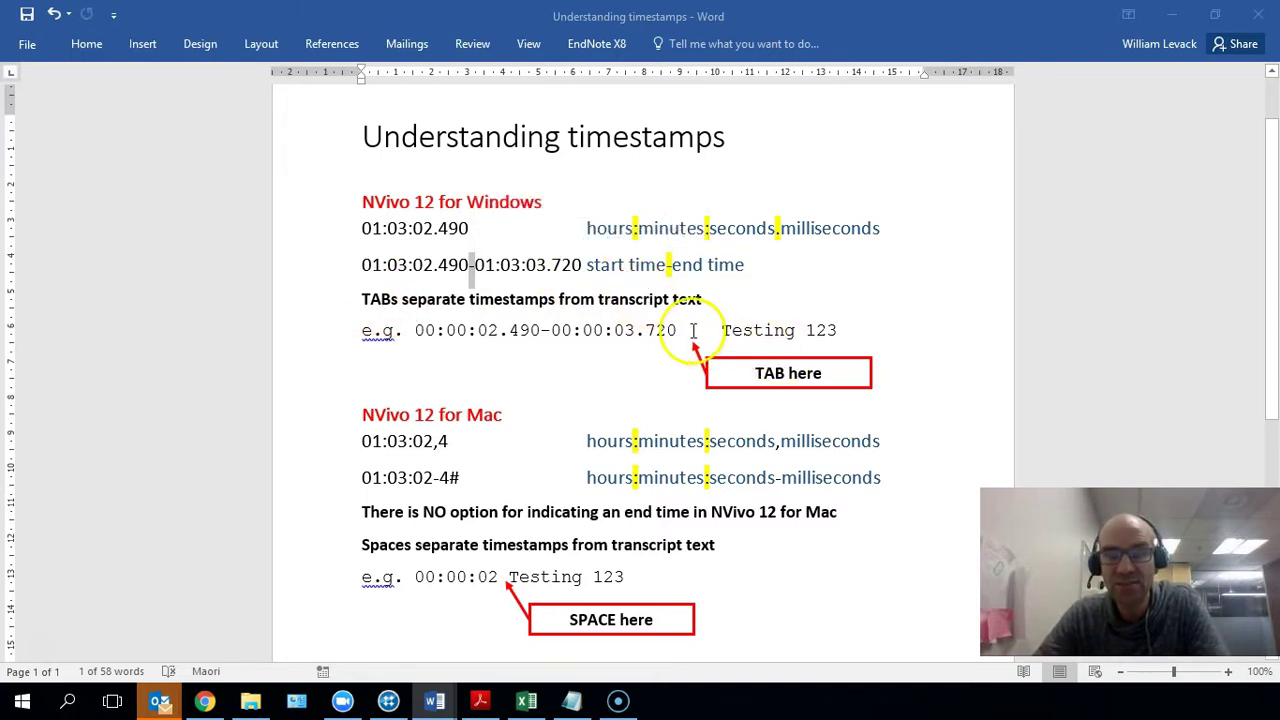
double_click(714, 331)
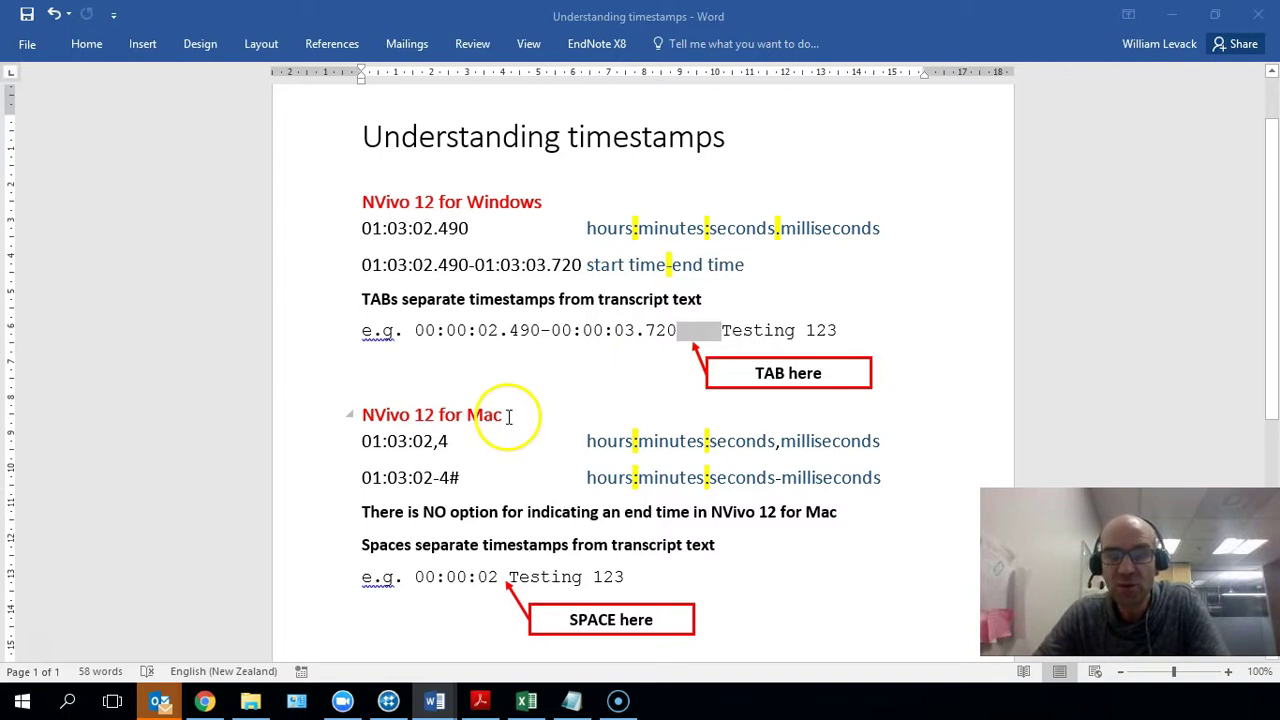
Step: Highlight the comma and the milliseconds digit 4 in the Mac timestamp example
drag(378, 443, 386, 445)
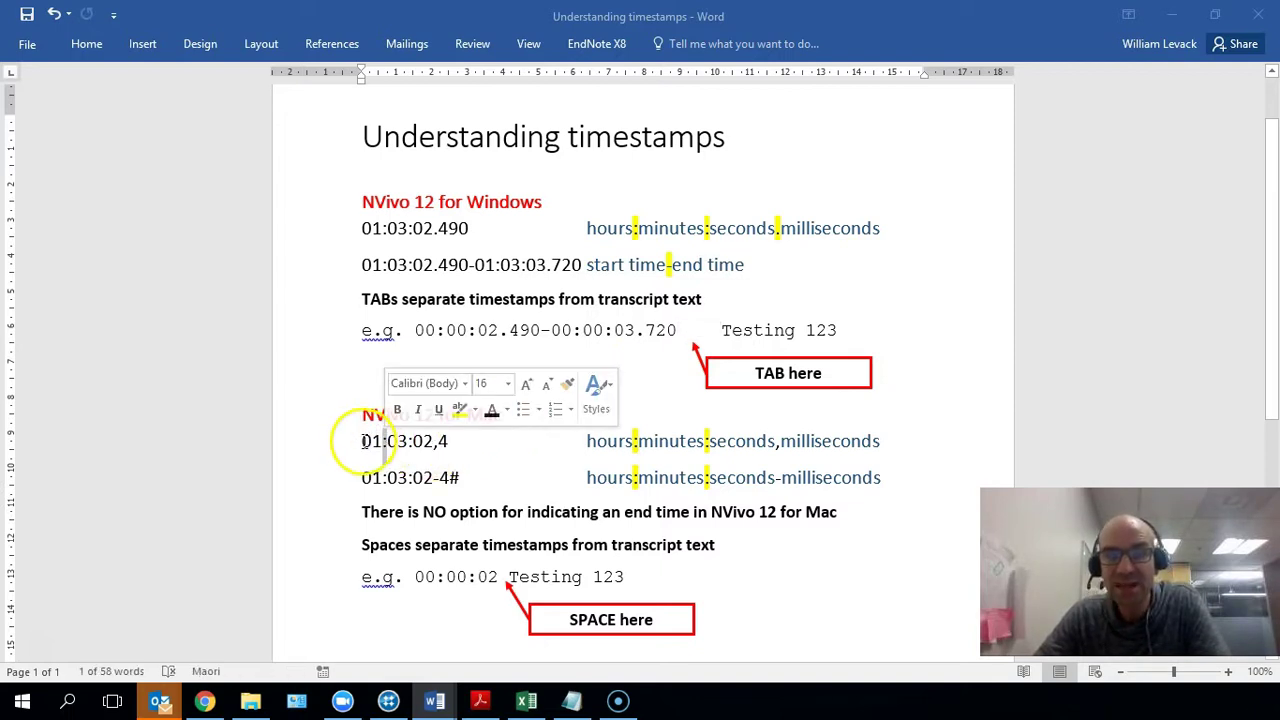
click(435, 441)
drag(437, 441, 439, 447)
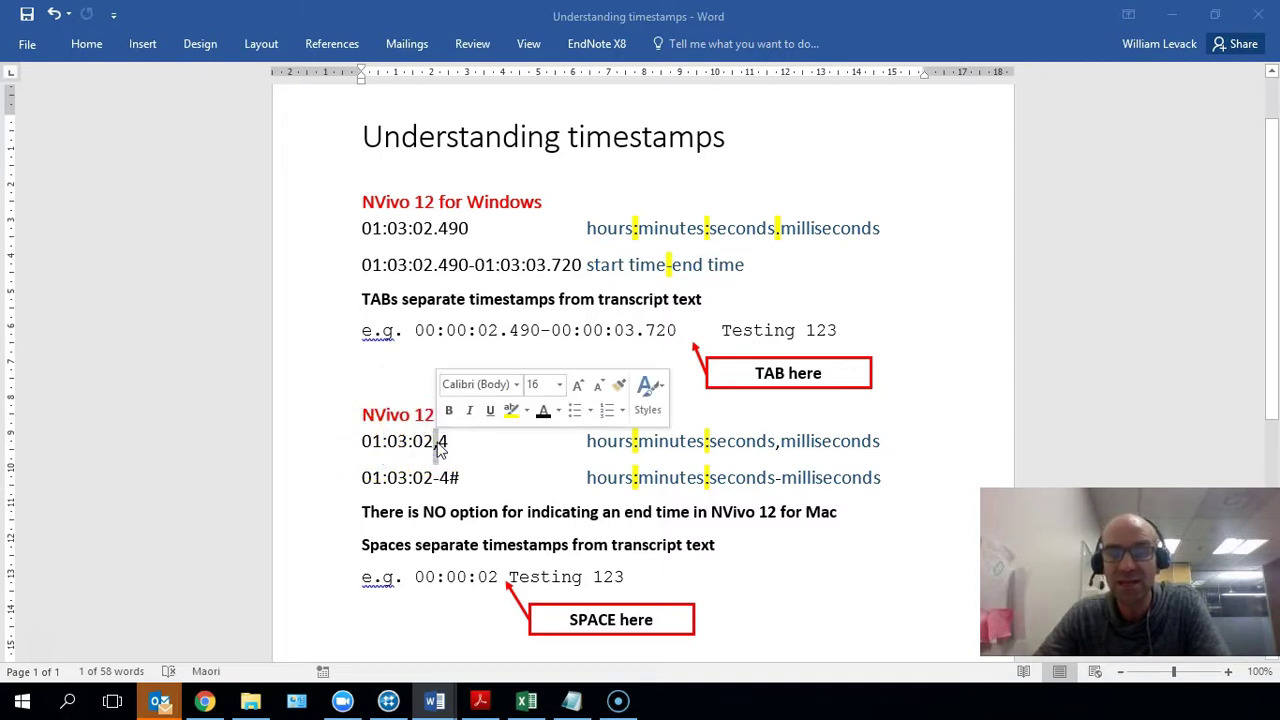
click(438, 447)
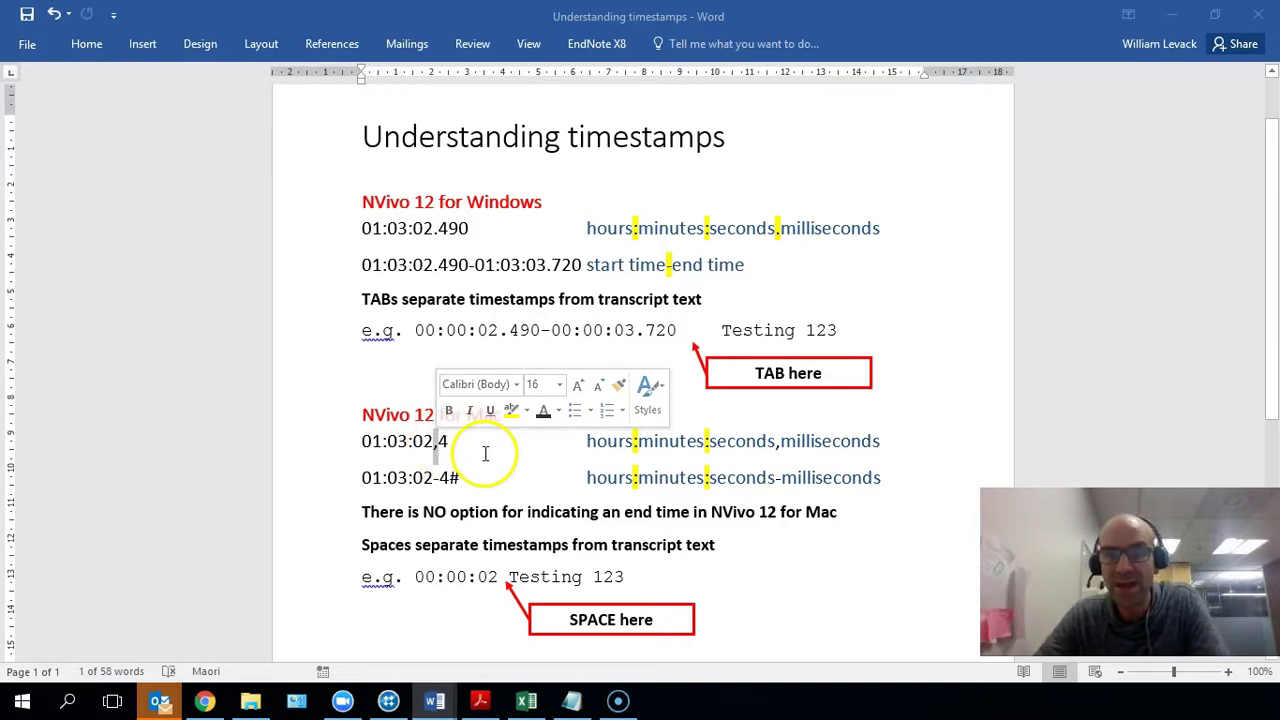
click(482, 444)
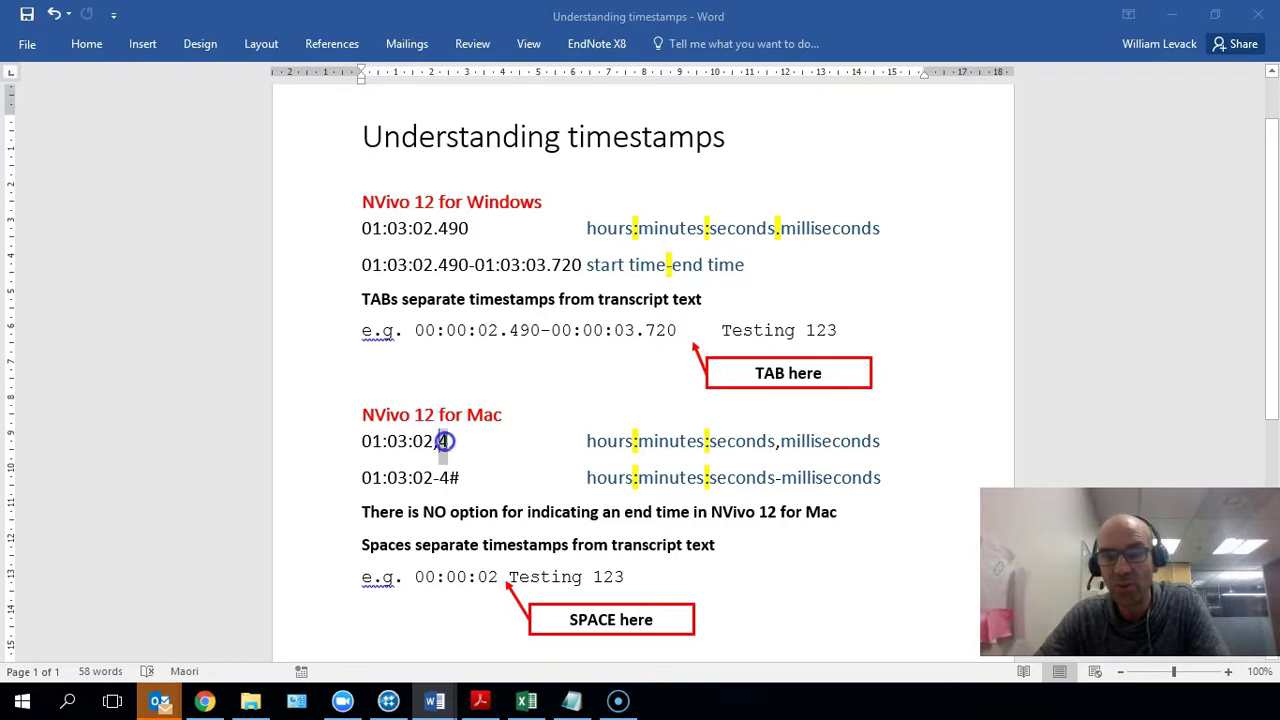
drag(444, 441, 450, 441)
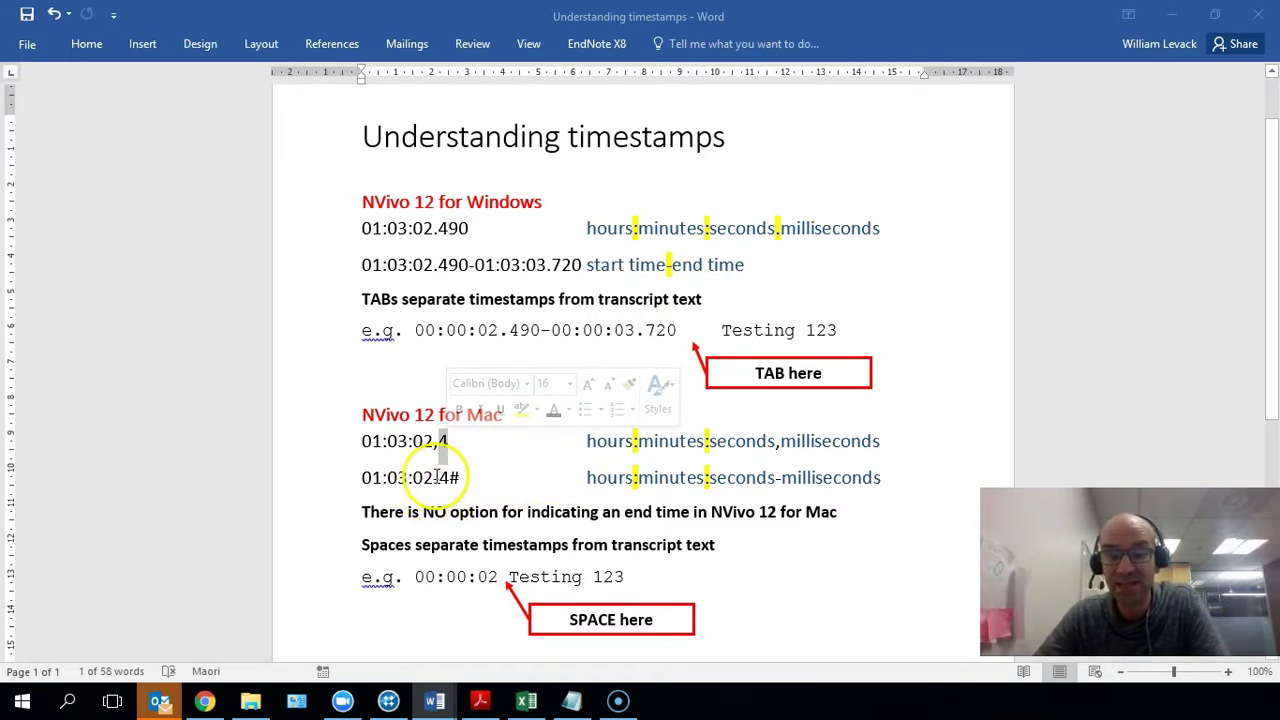
Step: Highlight the -4 and dash in 01:03:02-4#, then 00:00:02 and its following space
click(435, 477)
drag(437, 477, 457, 480)
click(432, 478)
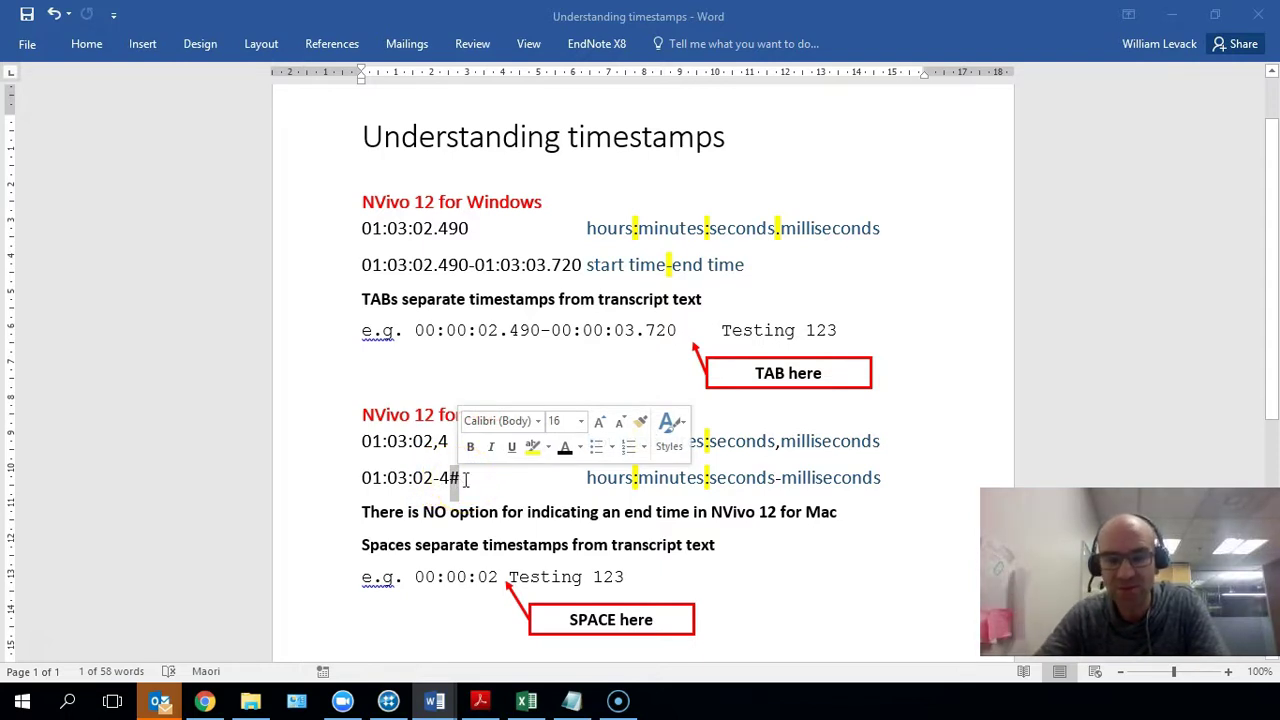
click(466, 479)
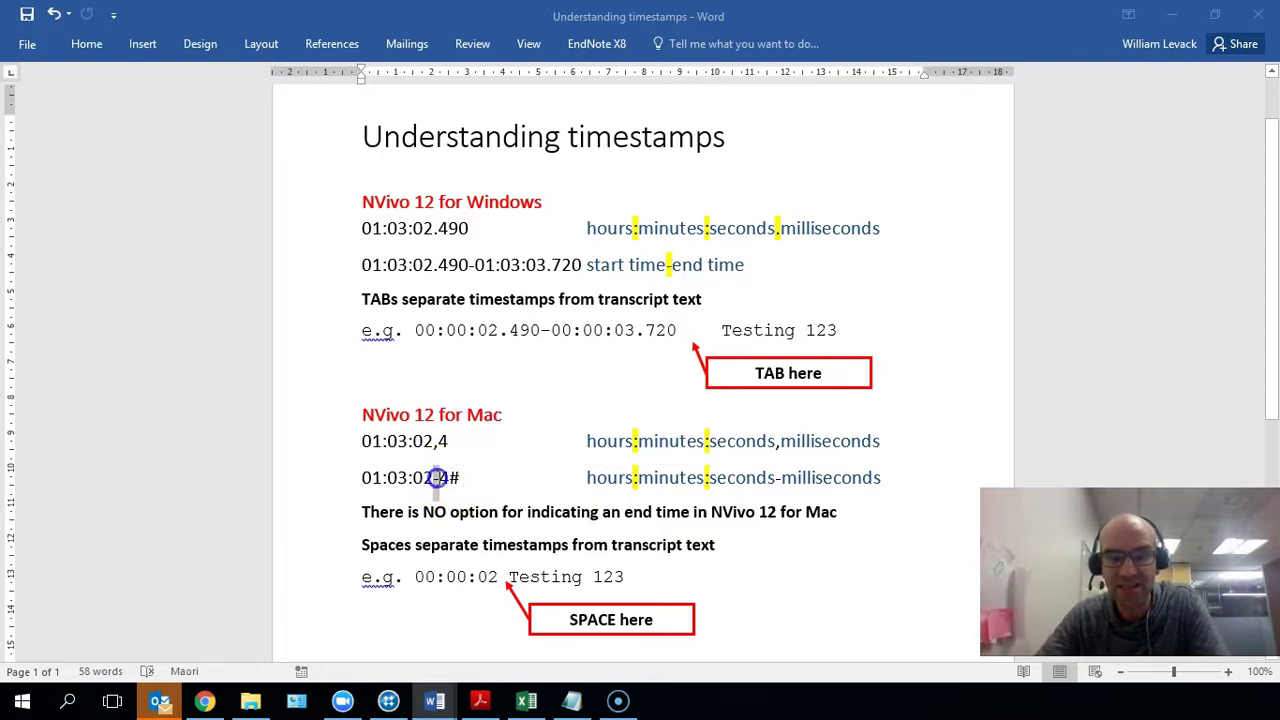
double_click(438, 478)
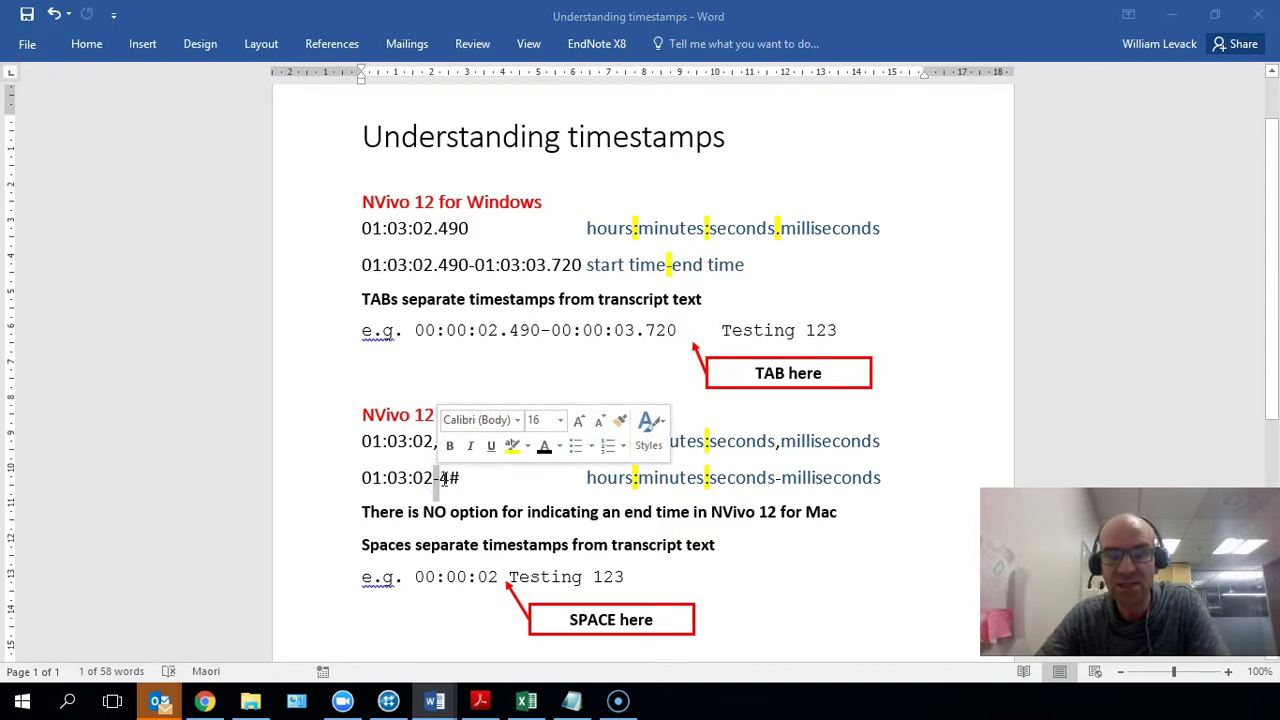
double_click(441, 480)
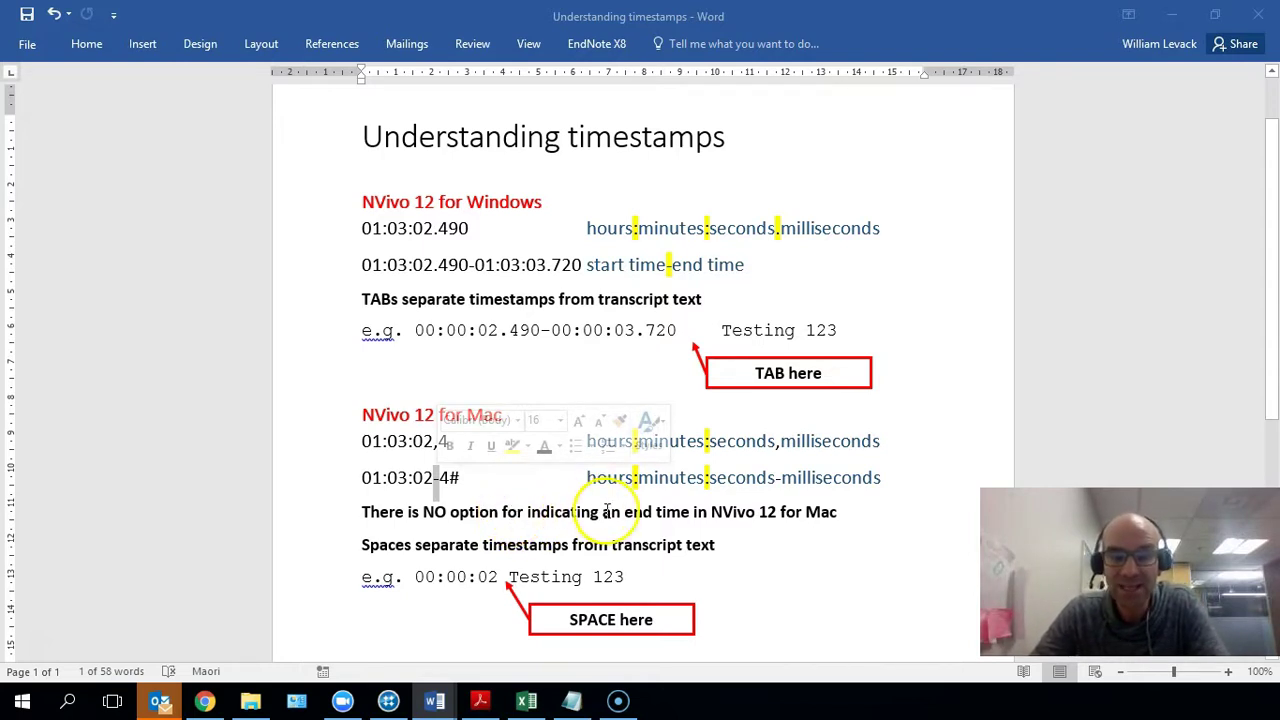
drag(506, 577, 416, 577)
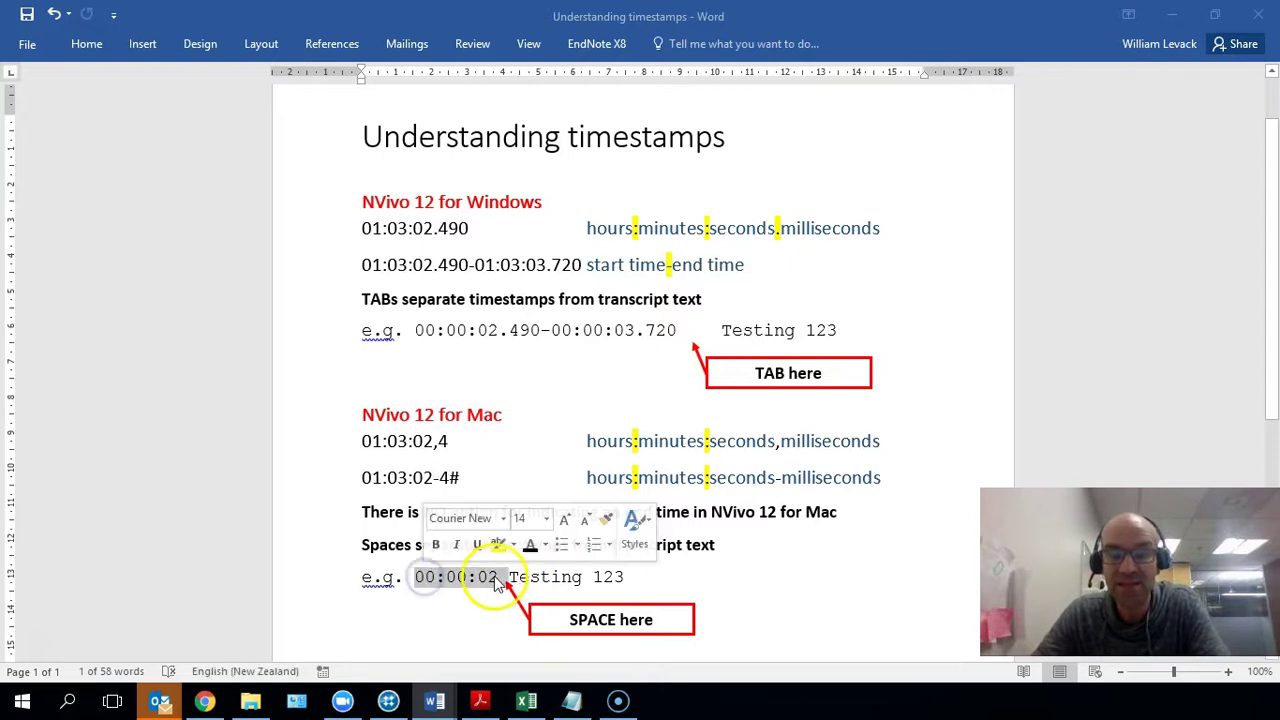
drag(503, 585, 506, 588)
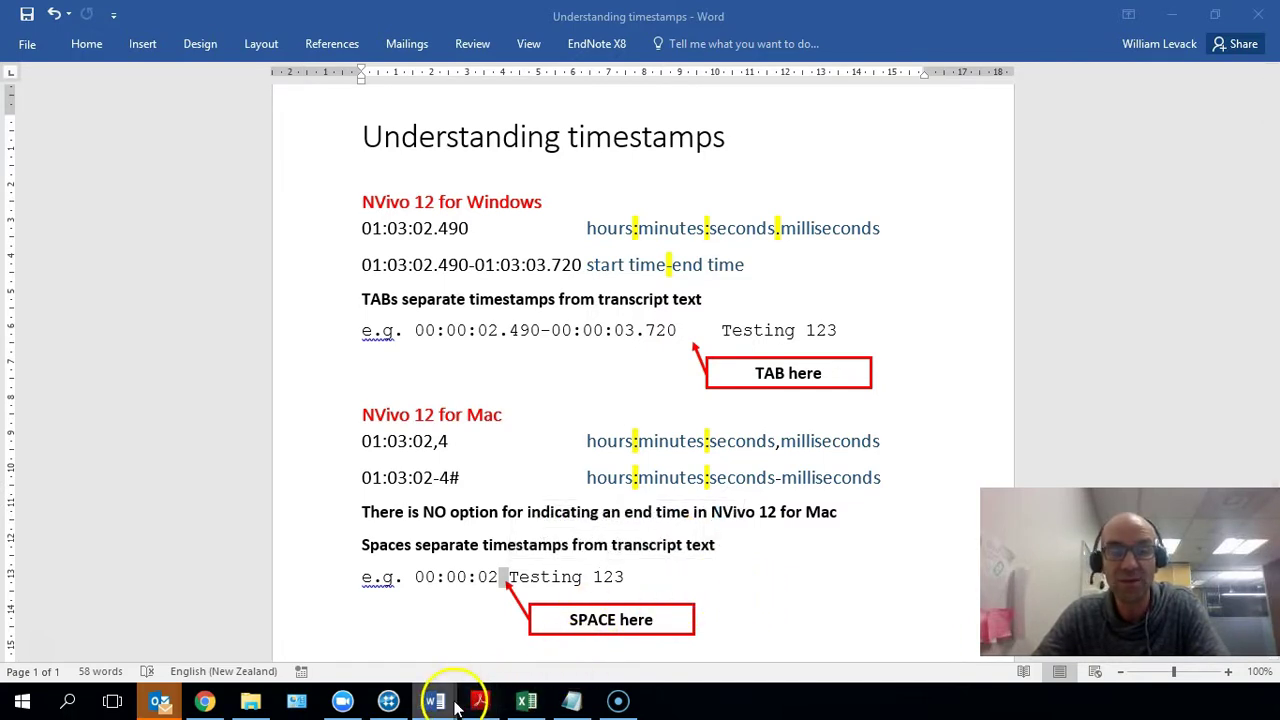
Step: Switch to the GMT20180930 transcript, delete its WEBVTT header line, and select all text
mouse_move(437, 706)
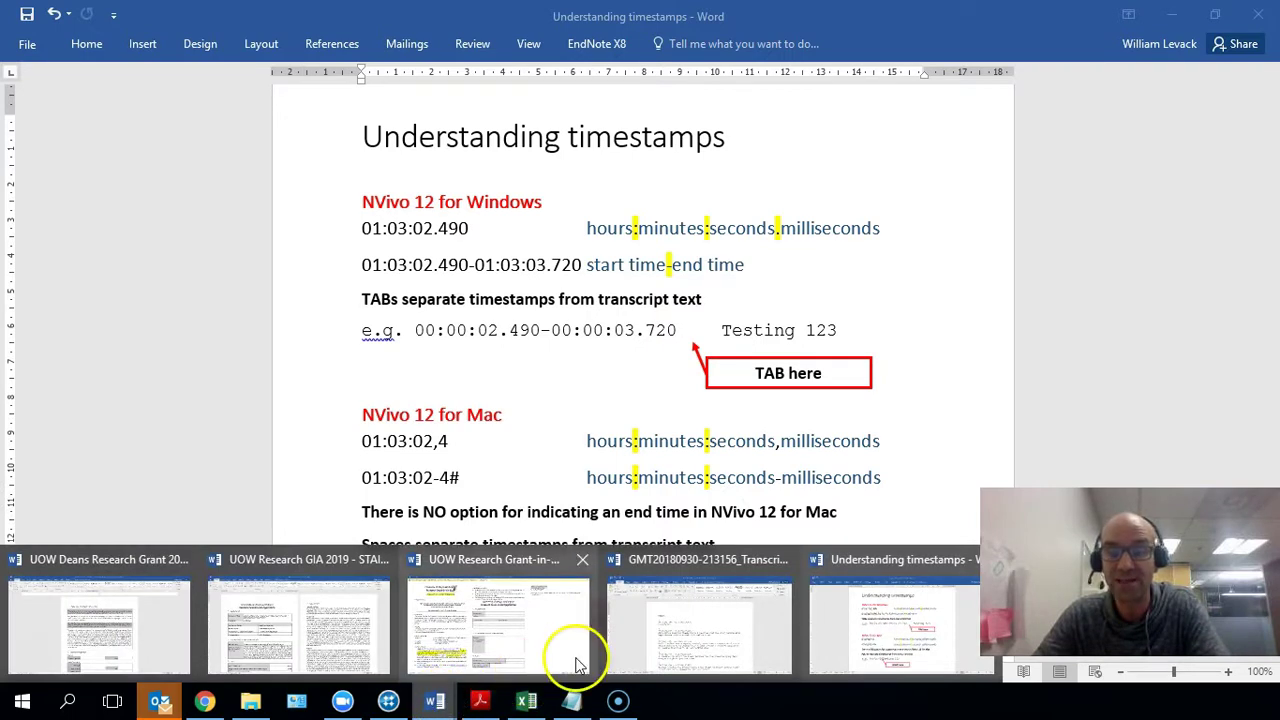
click(650, 652)
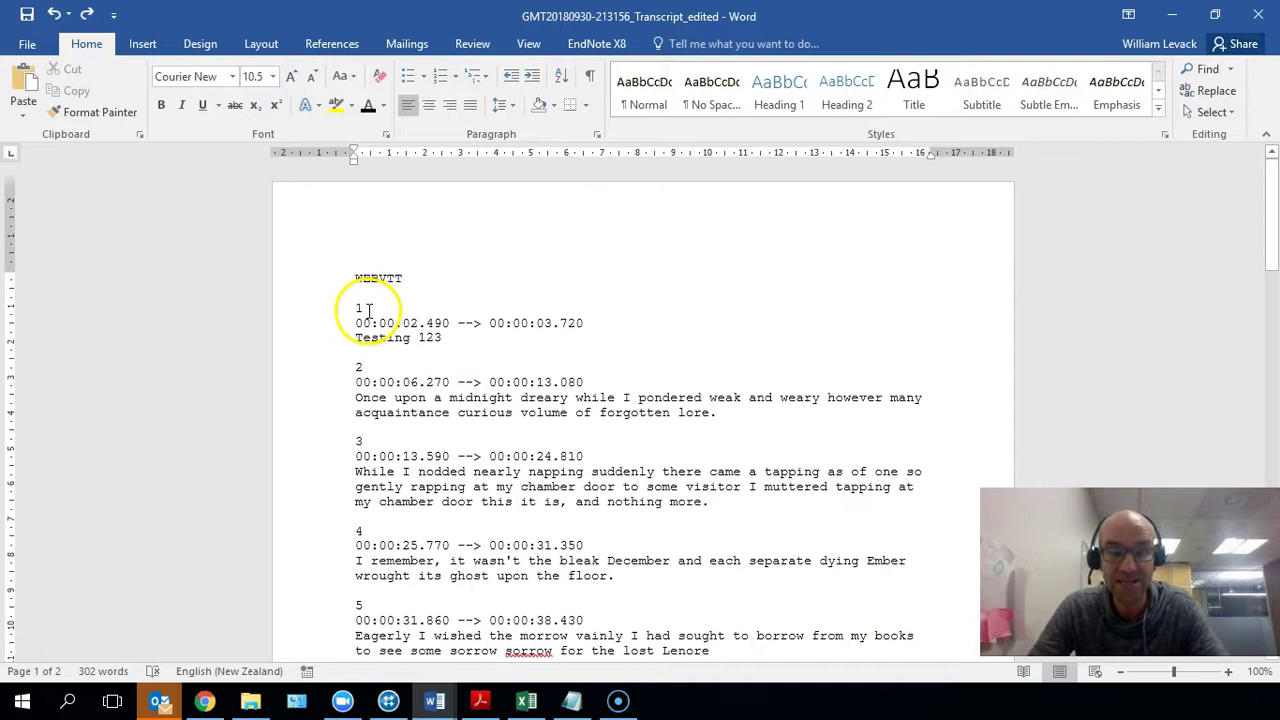
triple_click(358, 281)
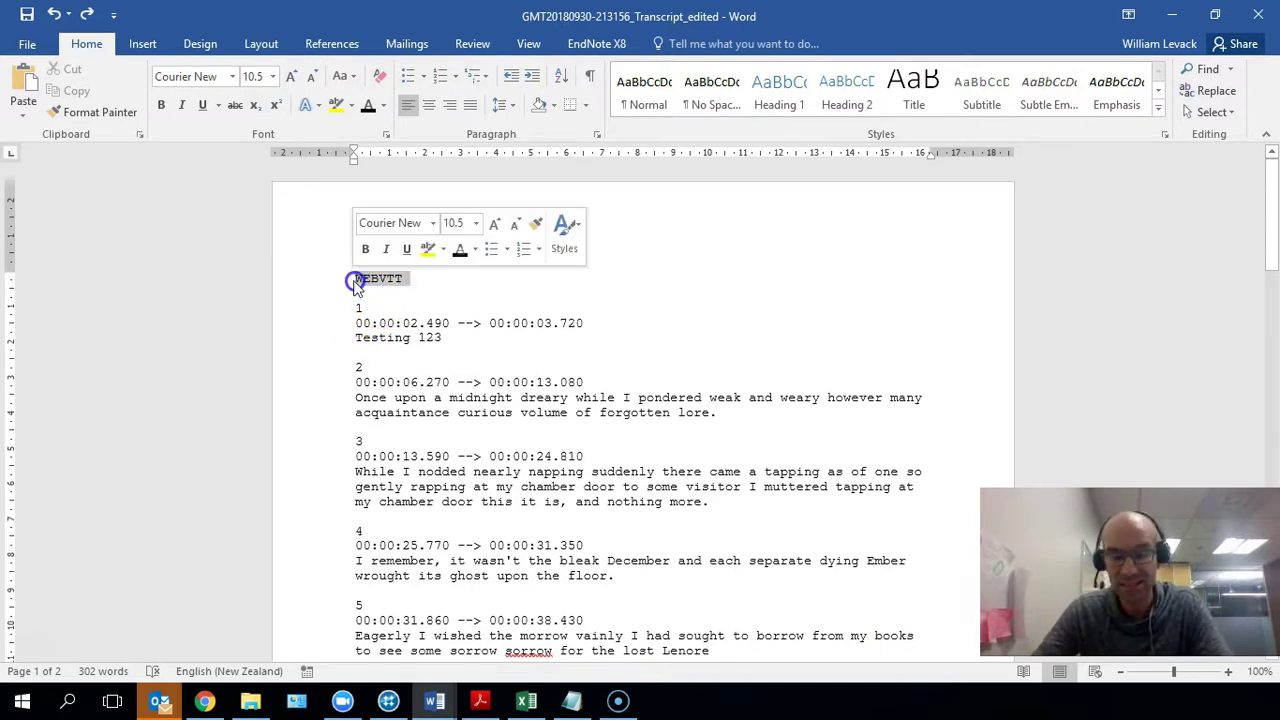
key(Delete)
key(Delete)
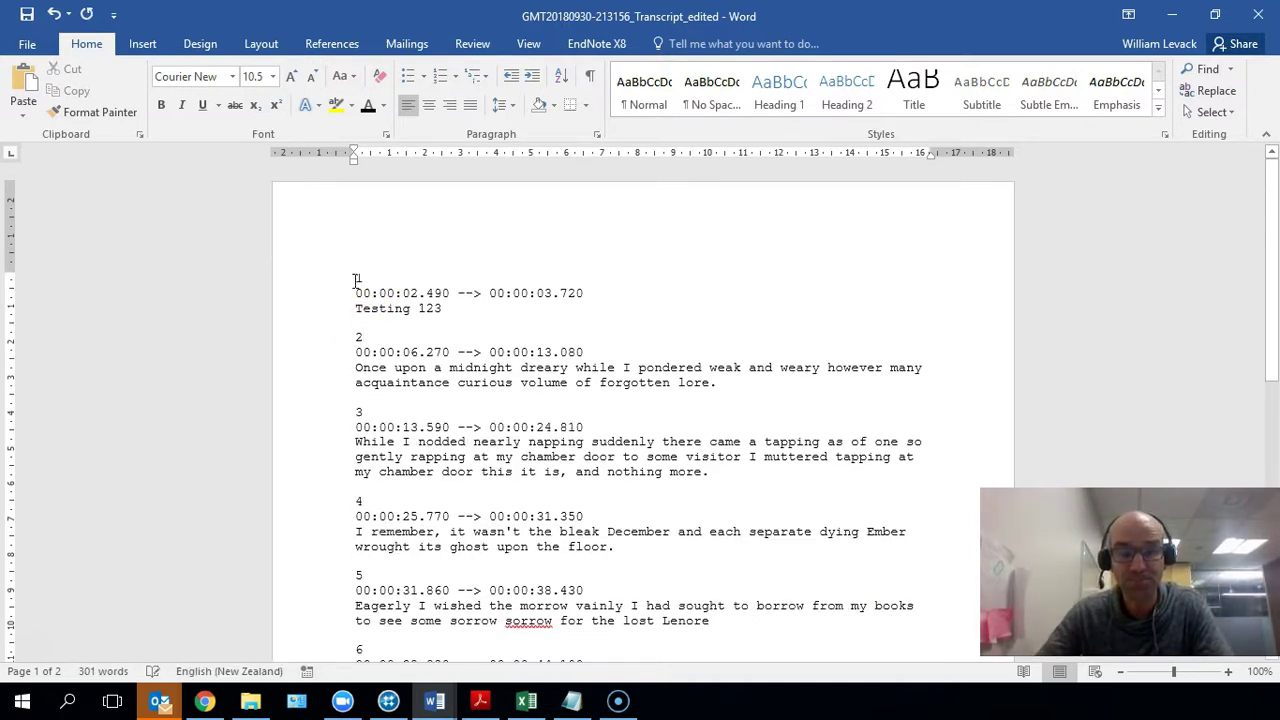
key(ctrl+a)
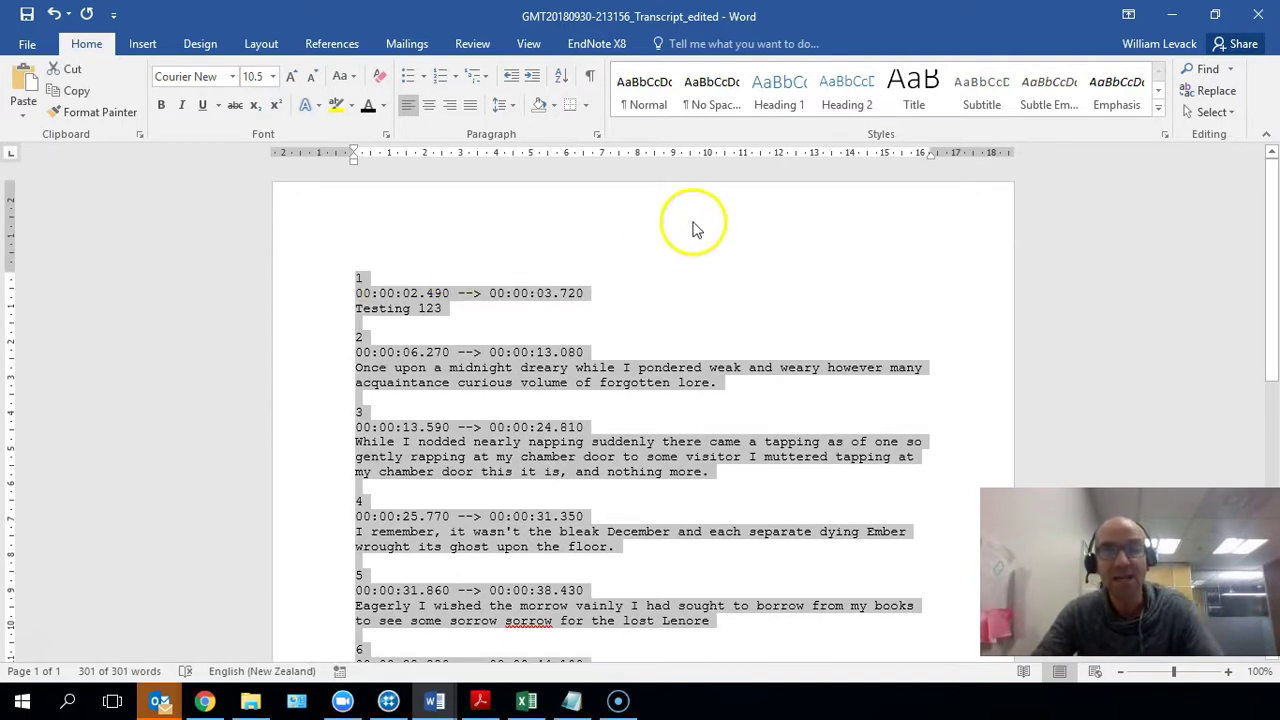
Step: Convert the selected transcript text into a table with 4 columns
click(145, 44)
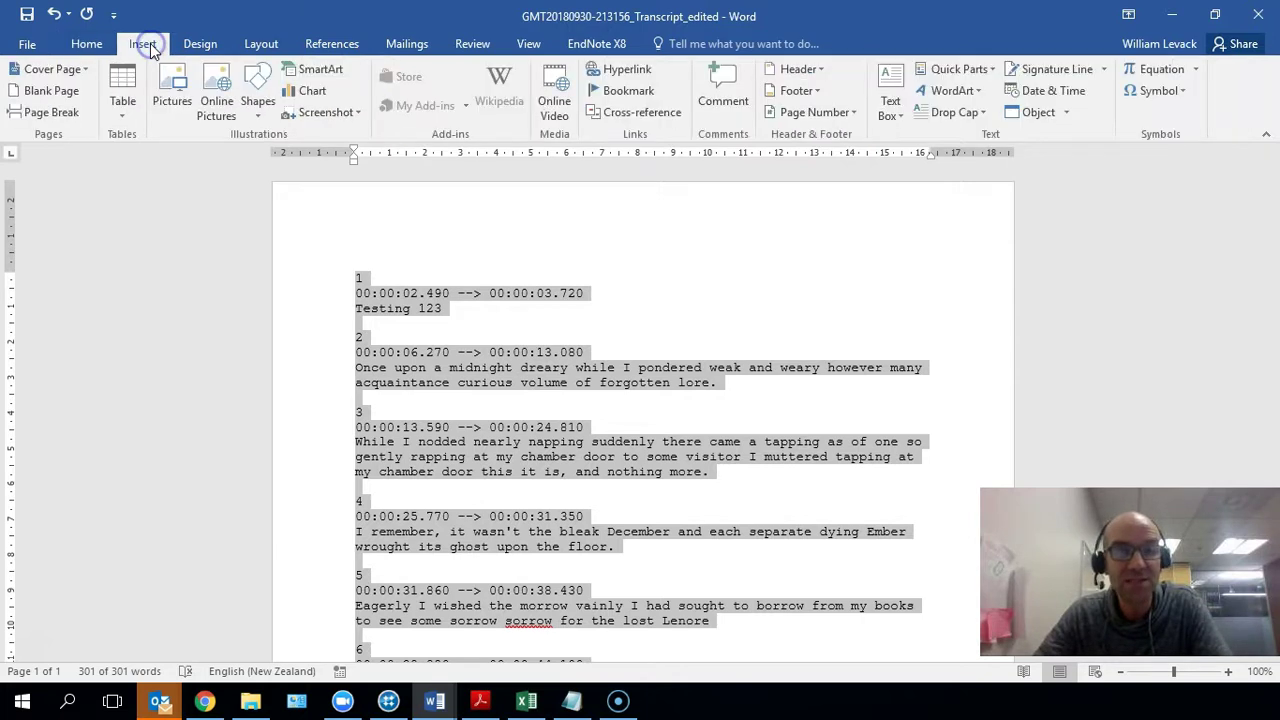
click(118, 122)
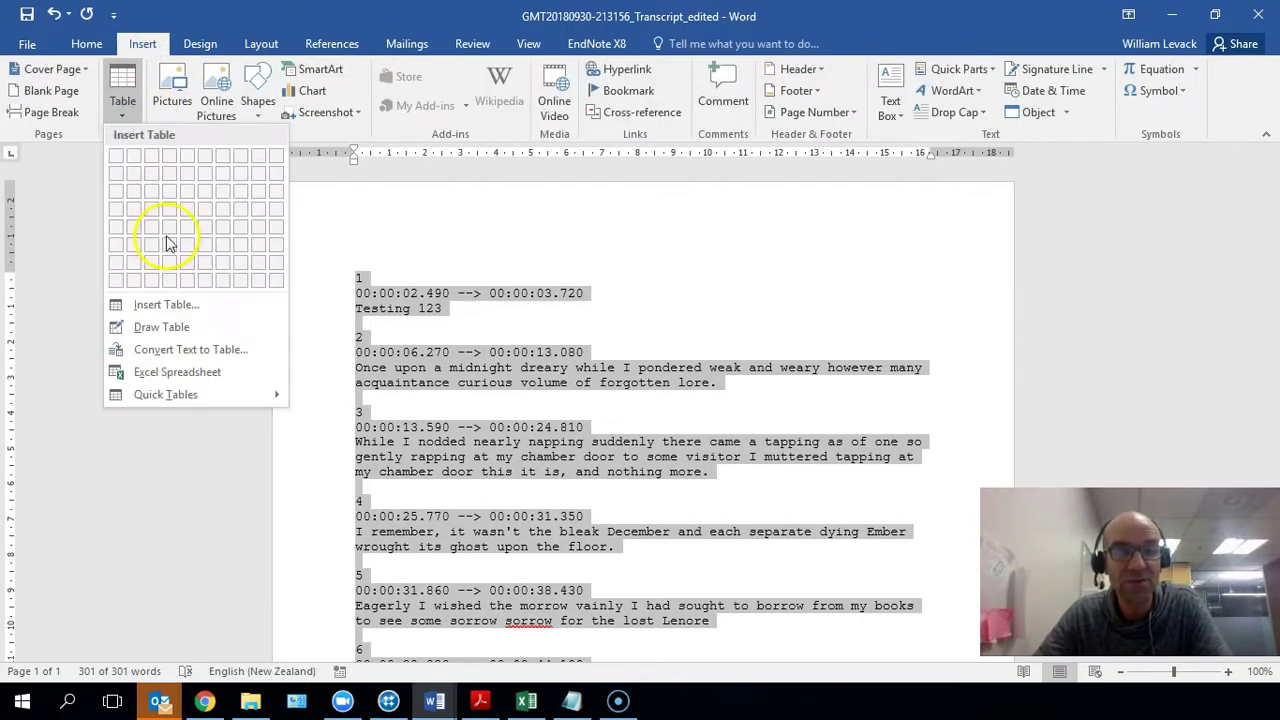
click(220, 352)
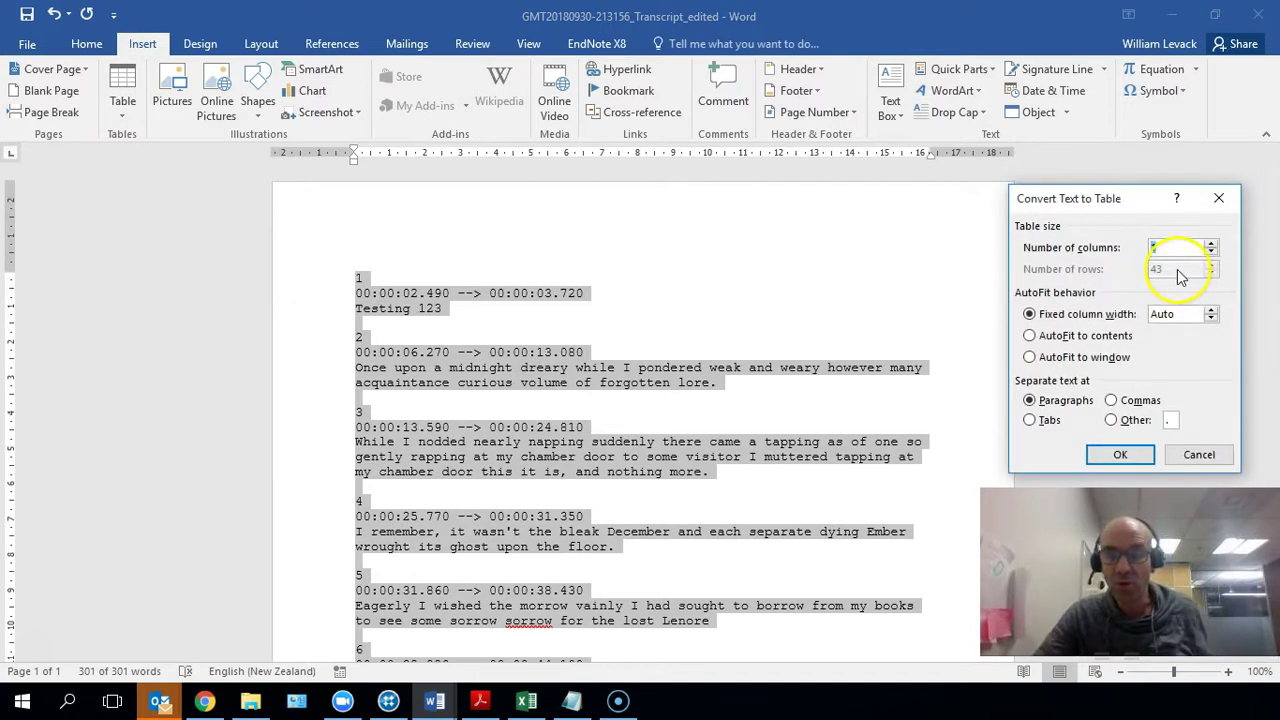
text(4)
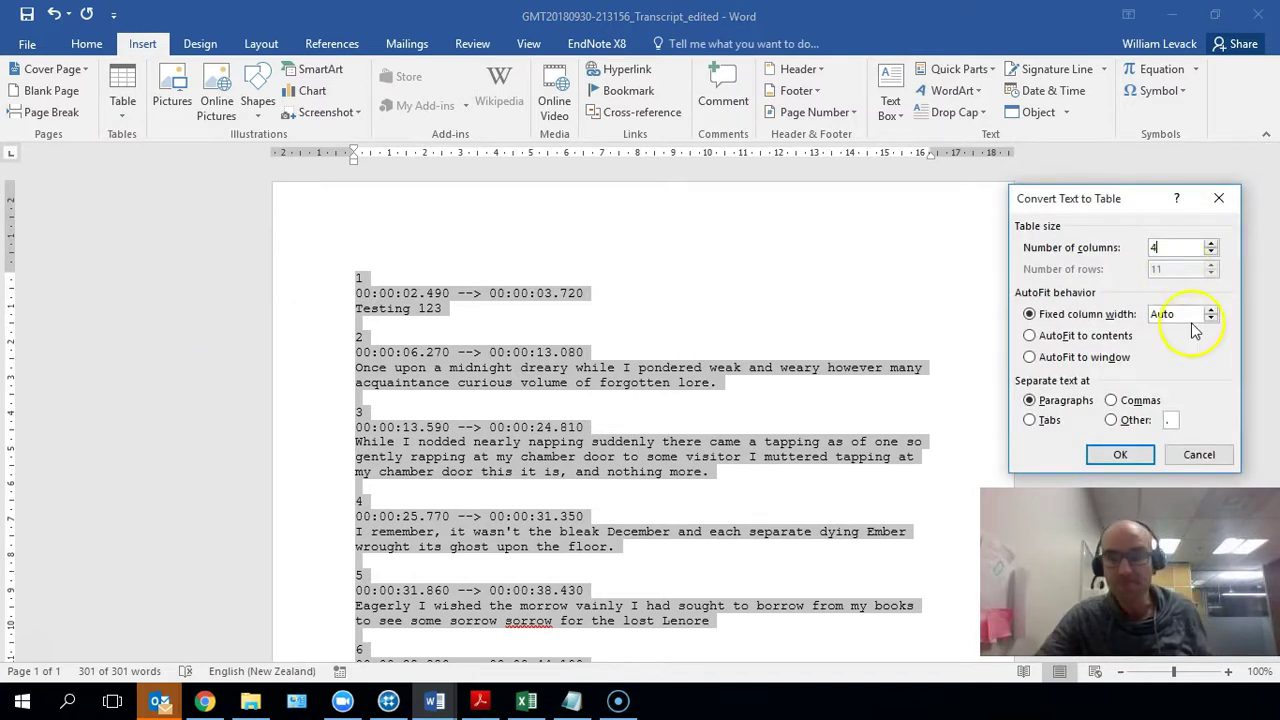
click(1120, 456)
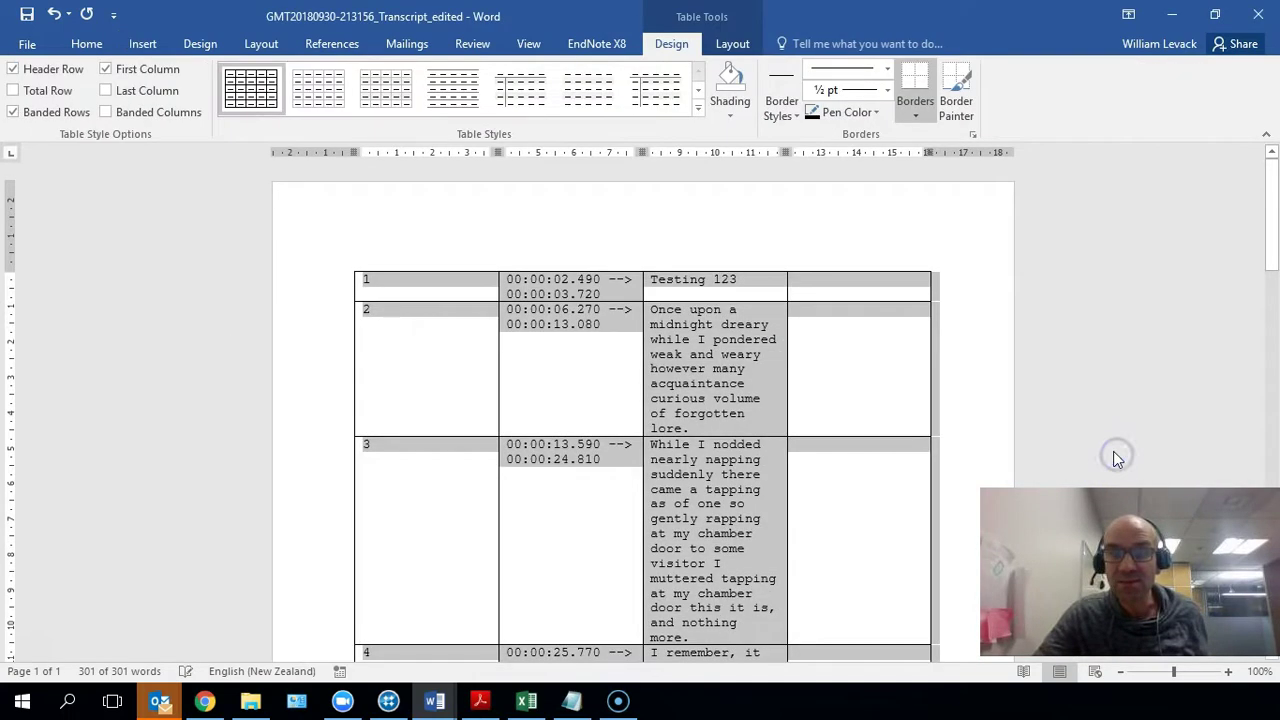
Step: Delete the cue-number column and the empty third column from the table
click(398, 270)
right_click(400, 271)
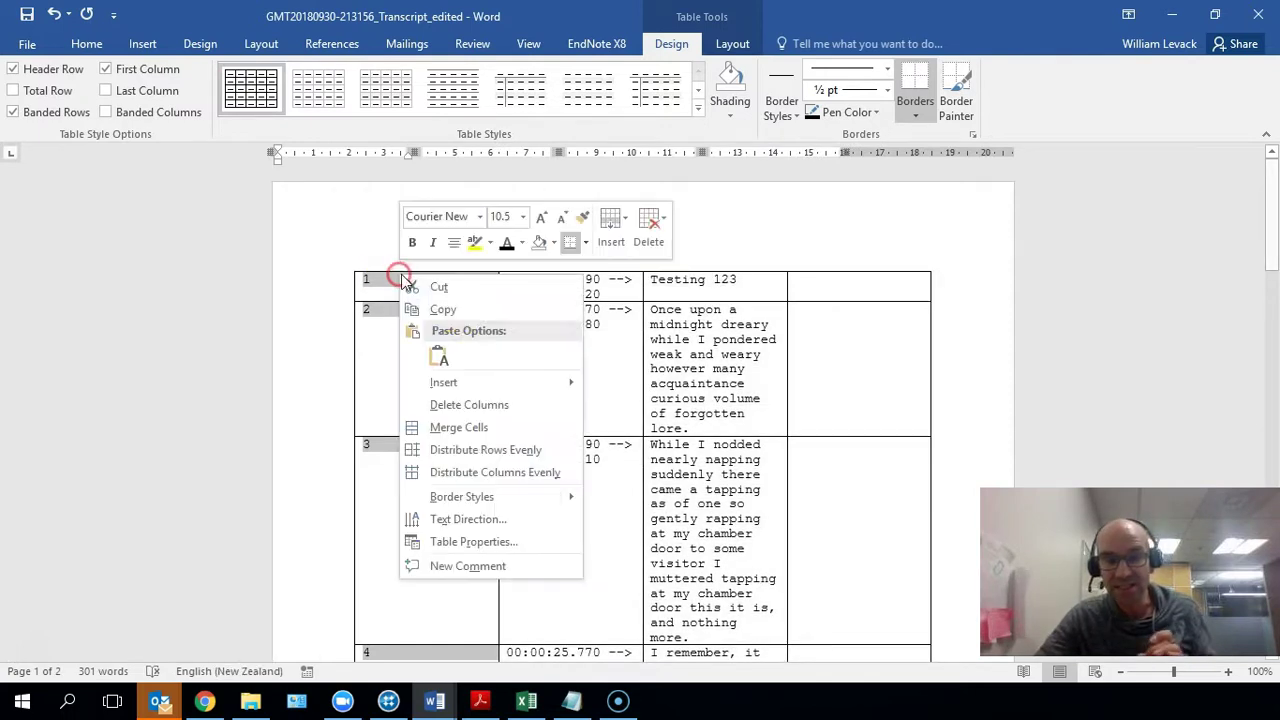
click(470, 404)
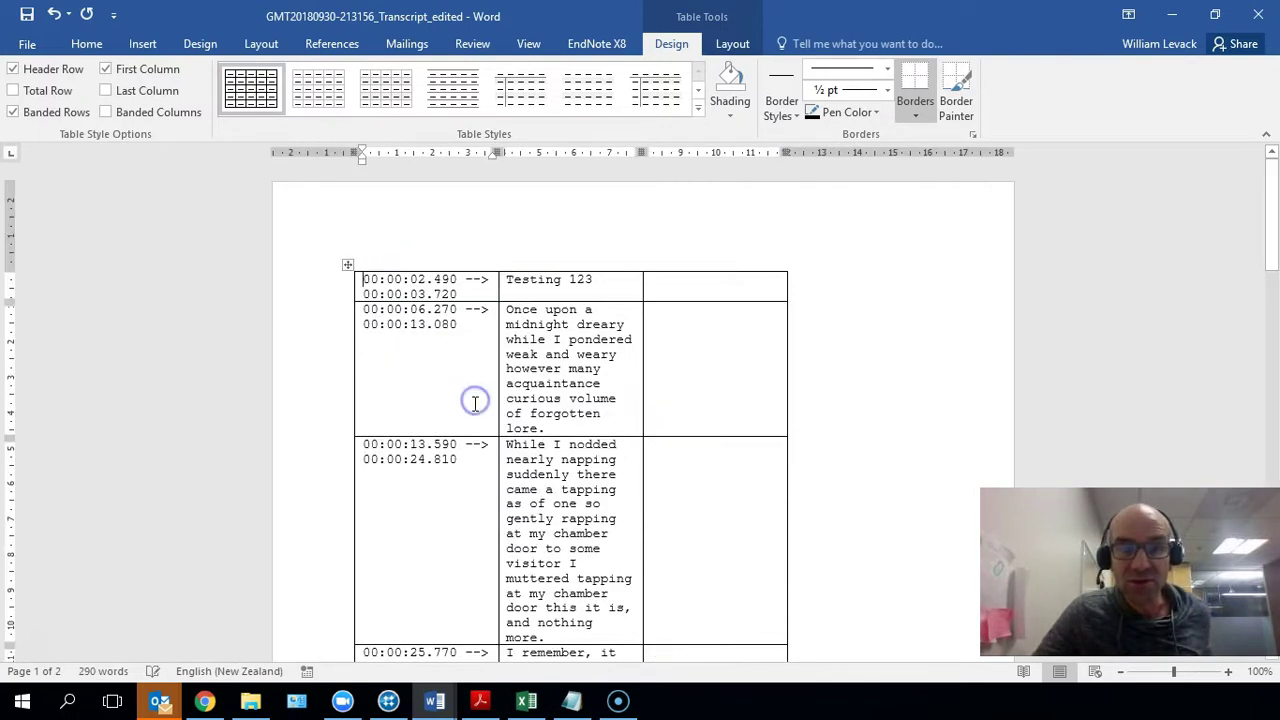
click(656, 270)
right_click(655, 269)
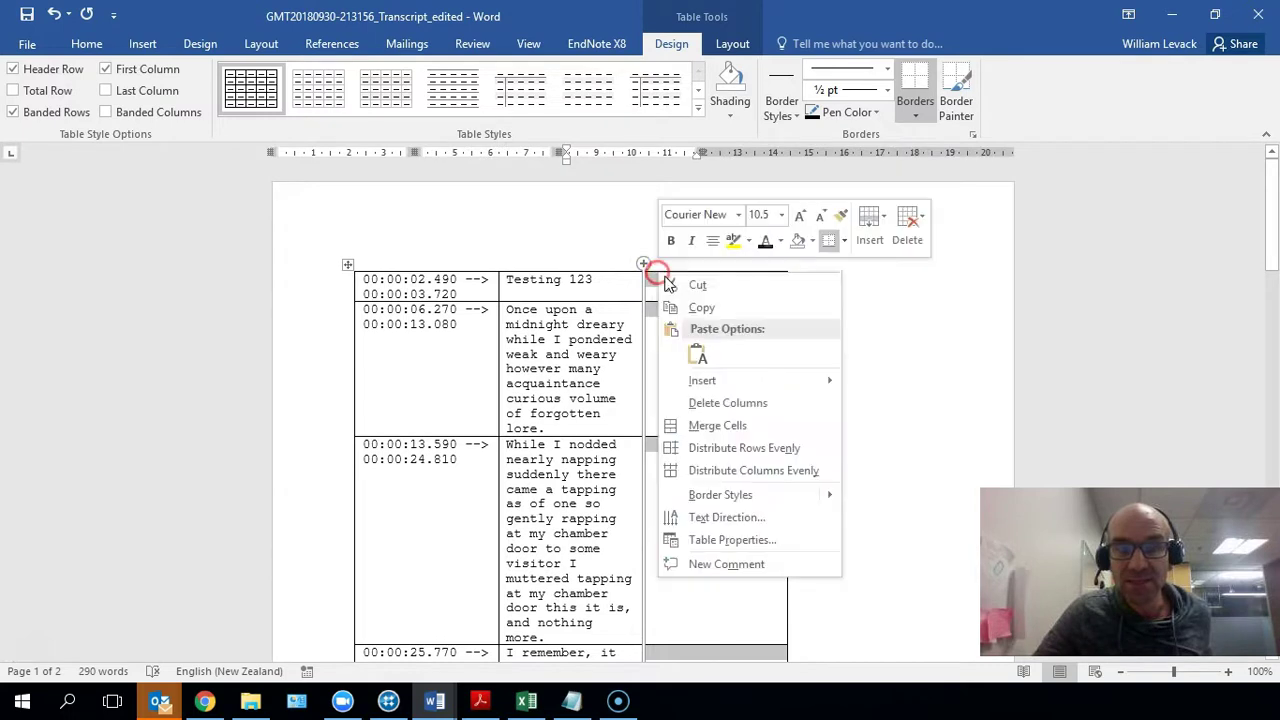
click(728, 404)
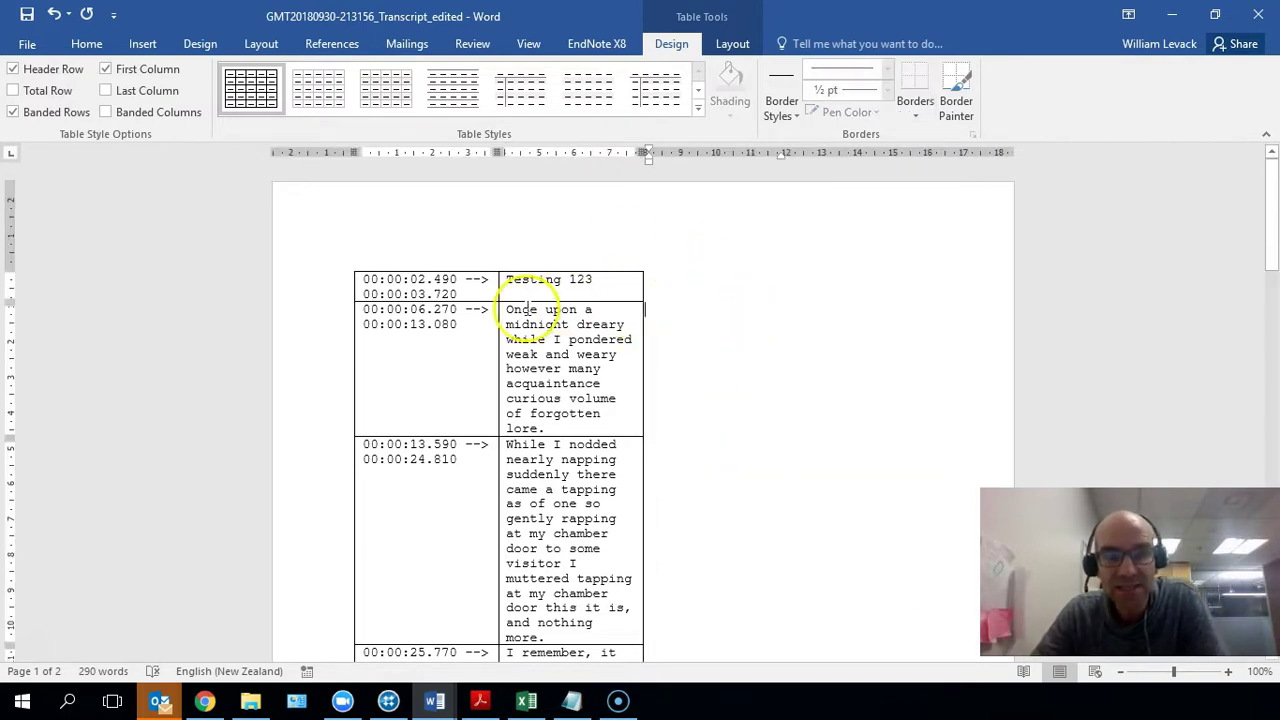
Step: Inspect the .490 milliseconds in the first time-code cell, then select the spoken-text column
click(445, 289)
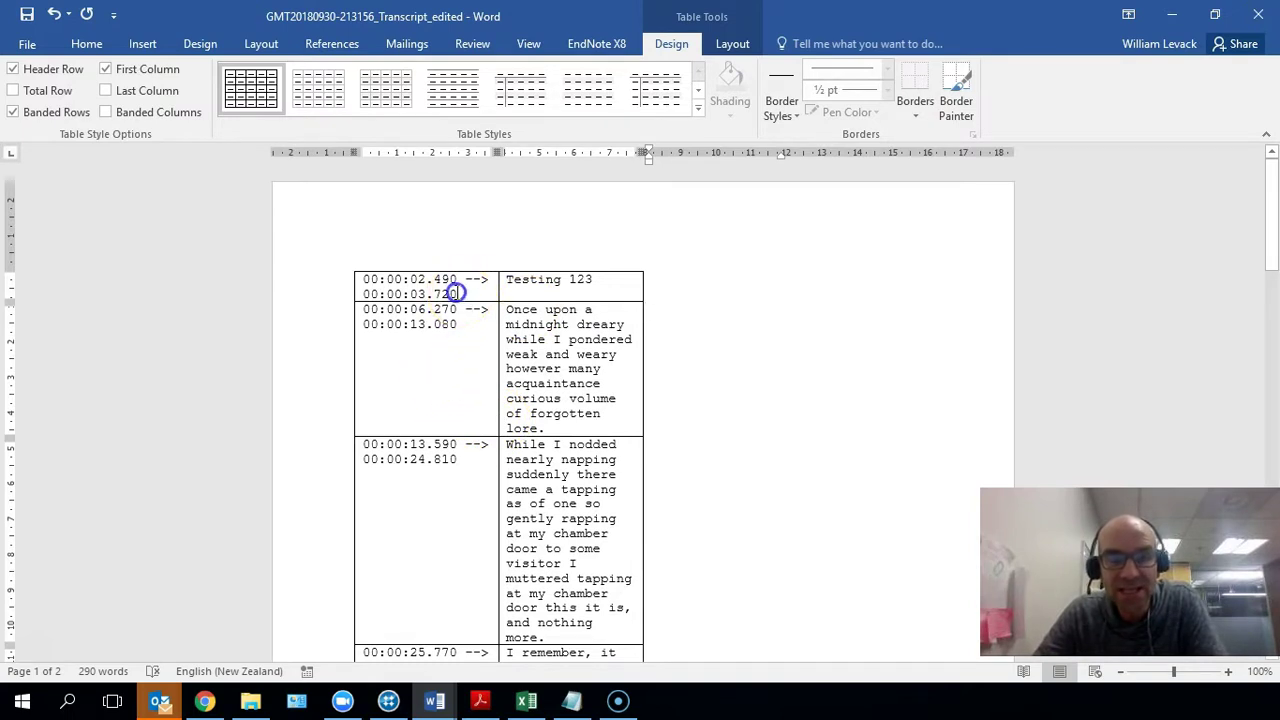
triple_click(445, 289)
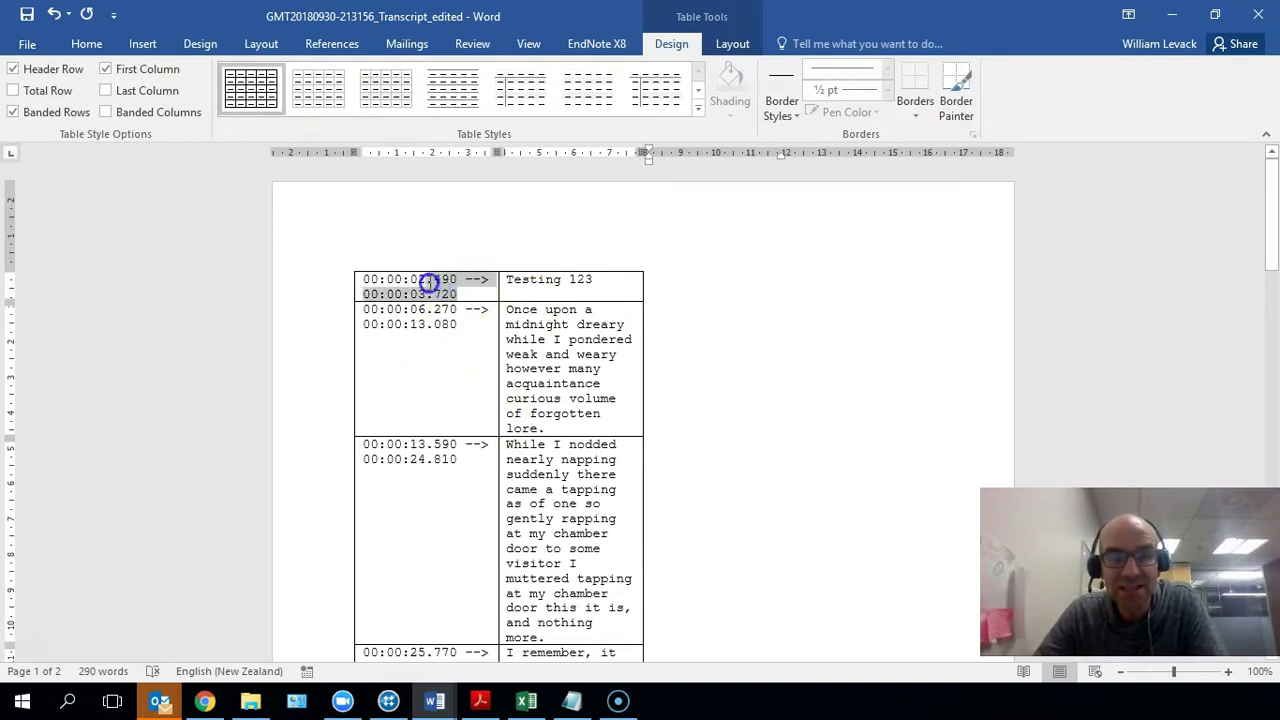
drag(428, 283, 422, 302)
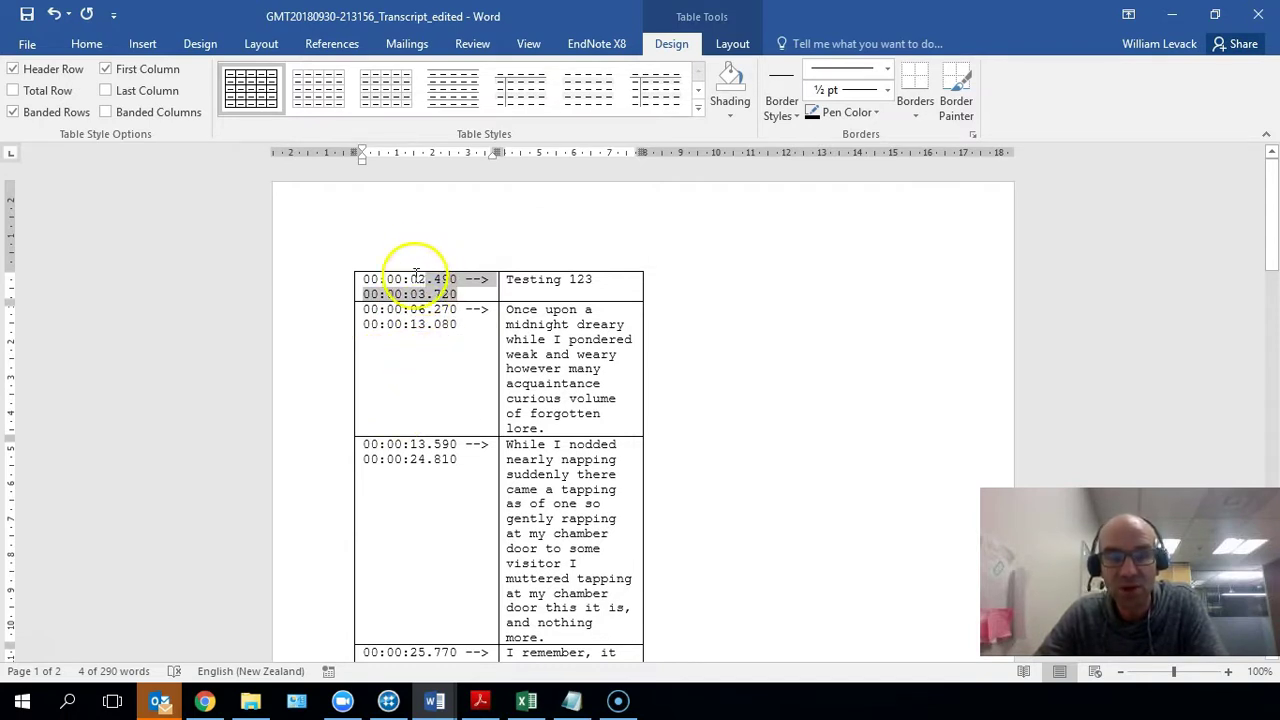
drag(415, 282, 358, 300)
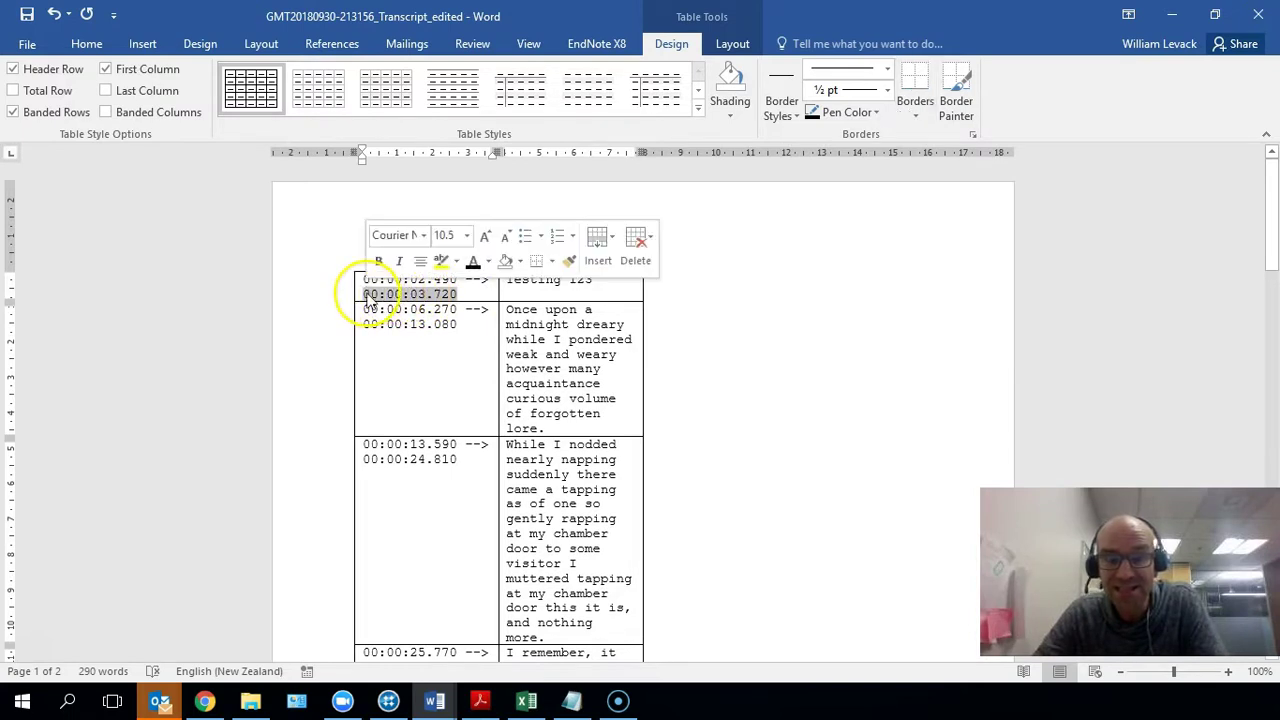
click(469, 292)
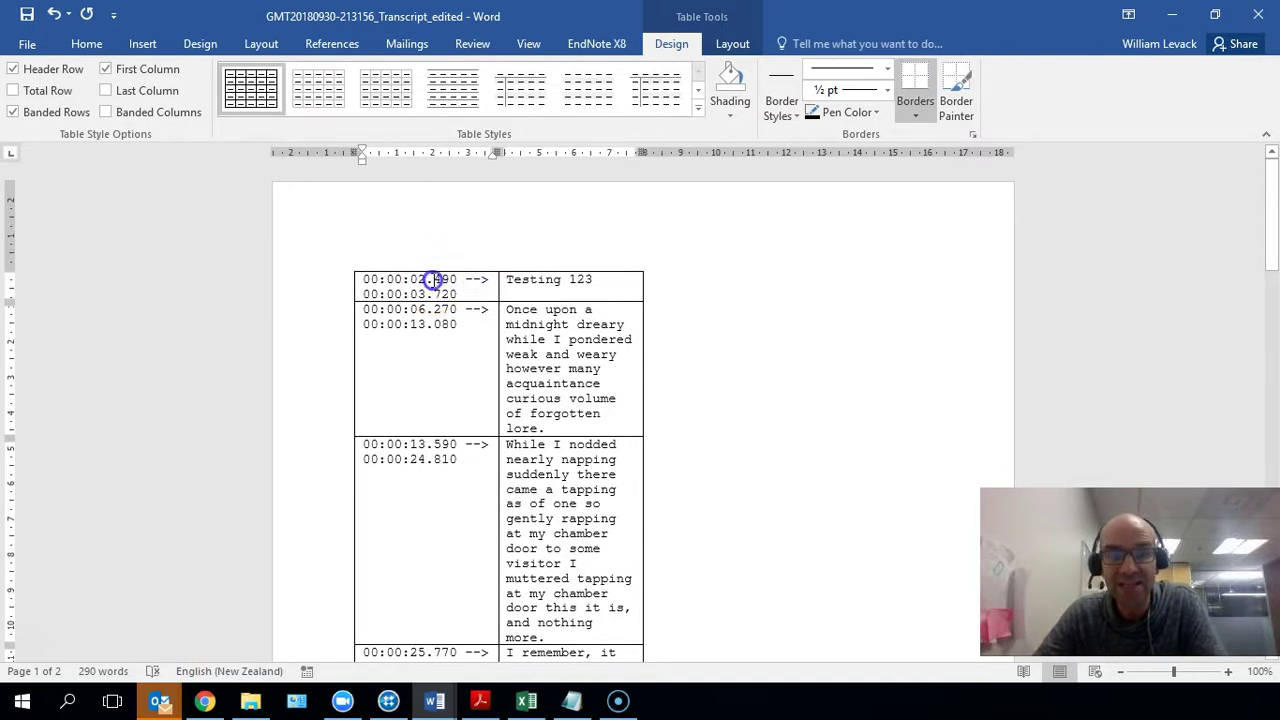
double_click(428, 279)
click(426, 279)
drag(452, 279, 454, 284)
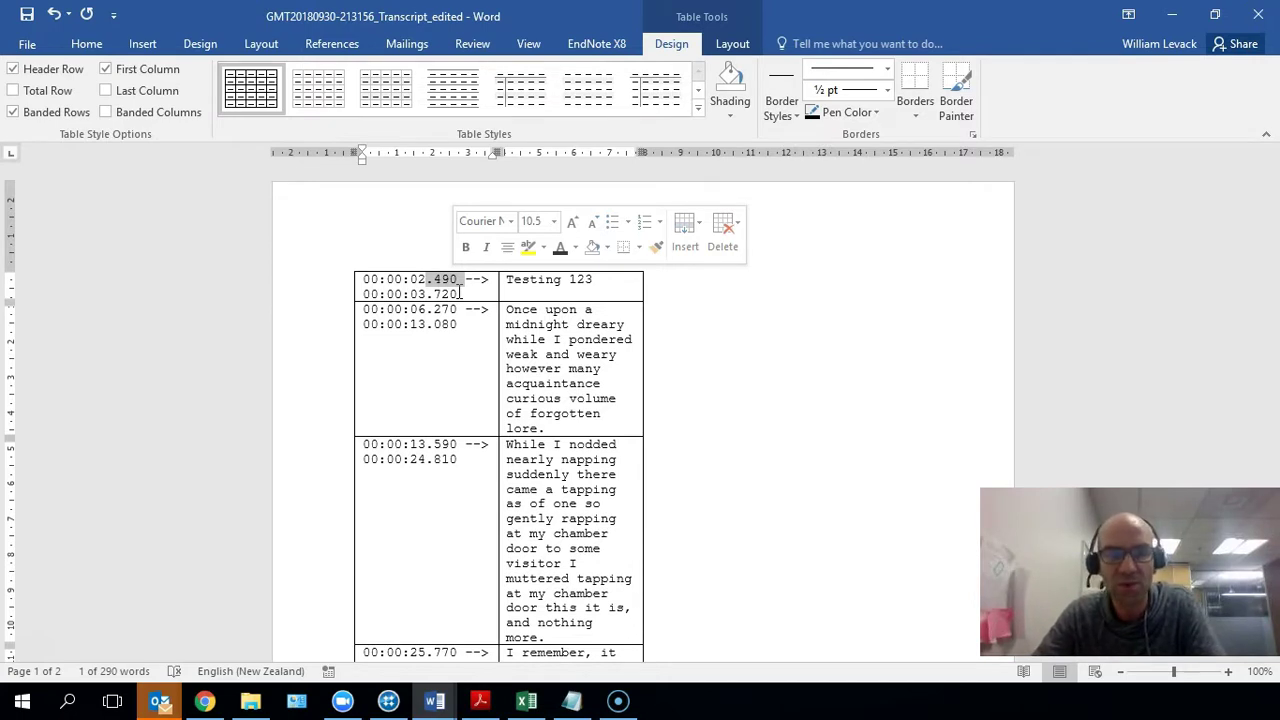
click(662, 300)
click(455, 314)
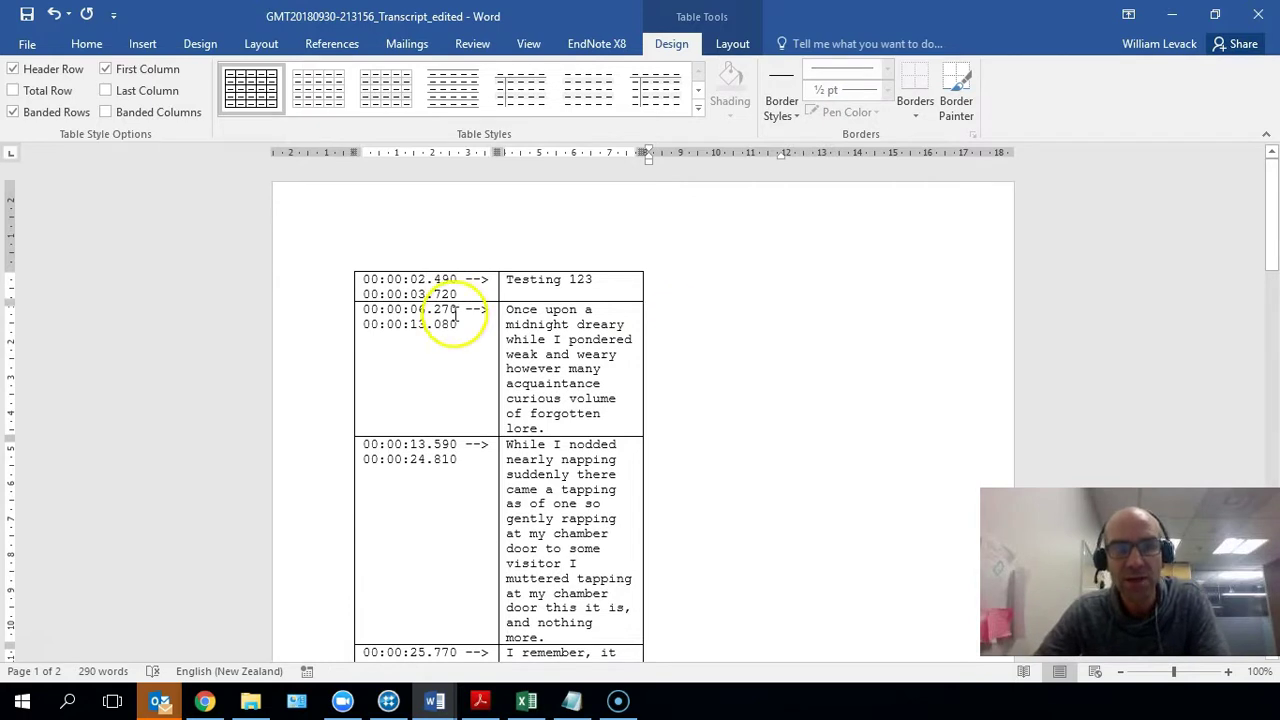
click(550, 267)
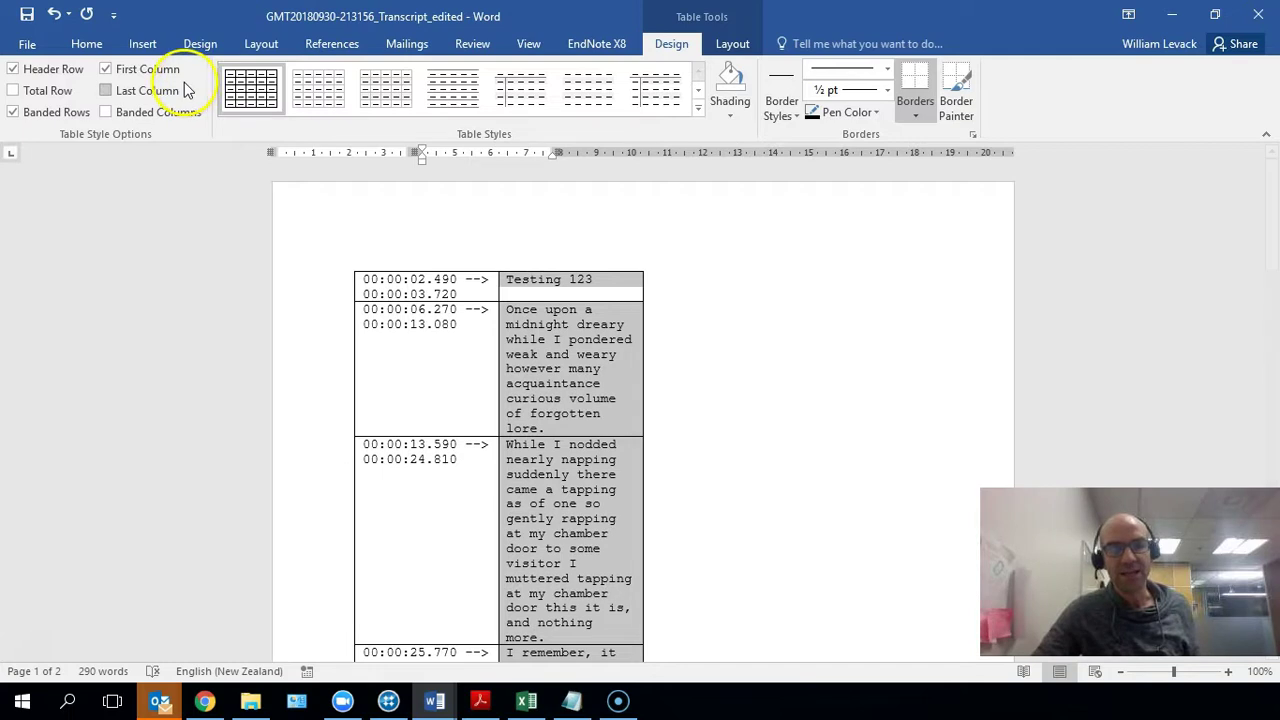
Step: Move the spoken-text column into new blank Document22, then return to the transcript
click(86, 43)
click(72, 93)
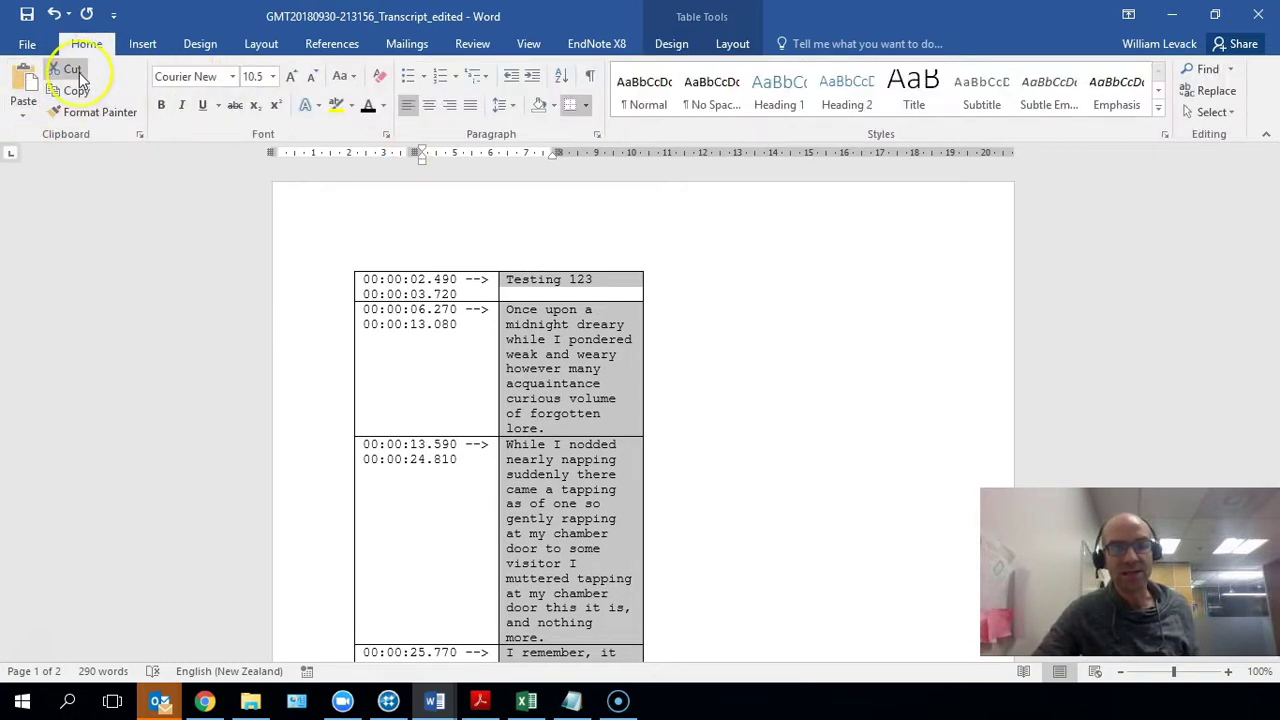
click(79, 72)
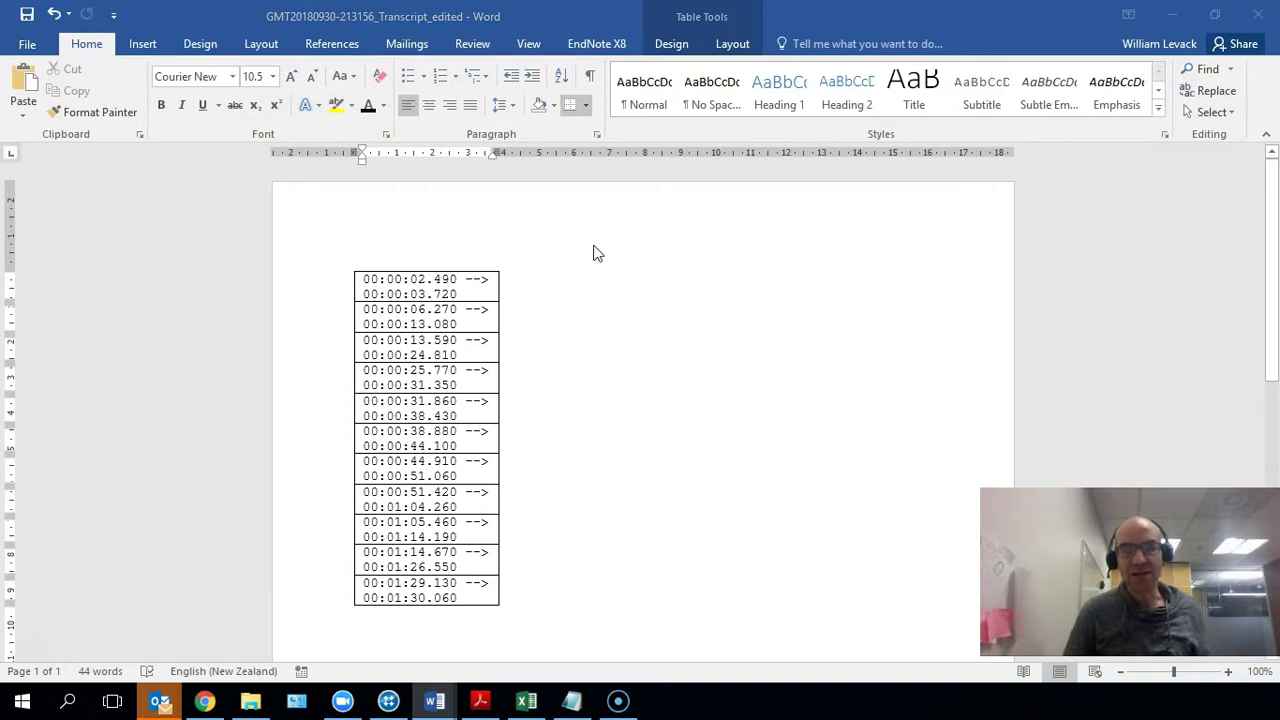
drag(0, 330, 849, 40)
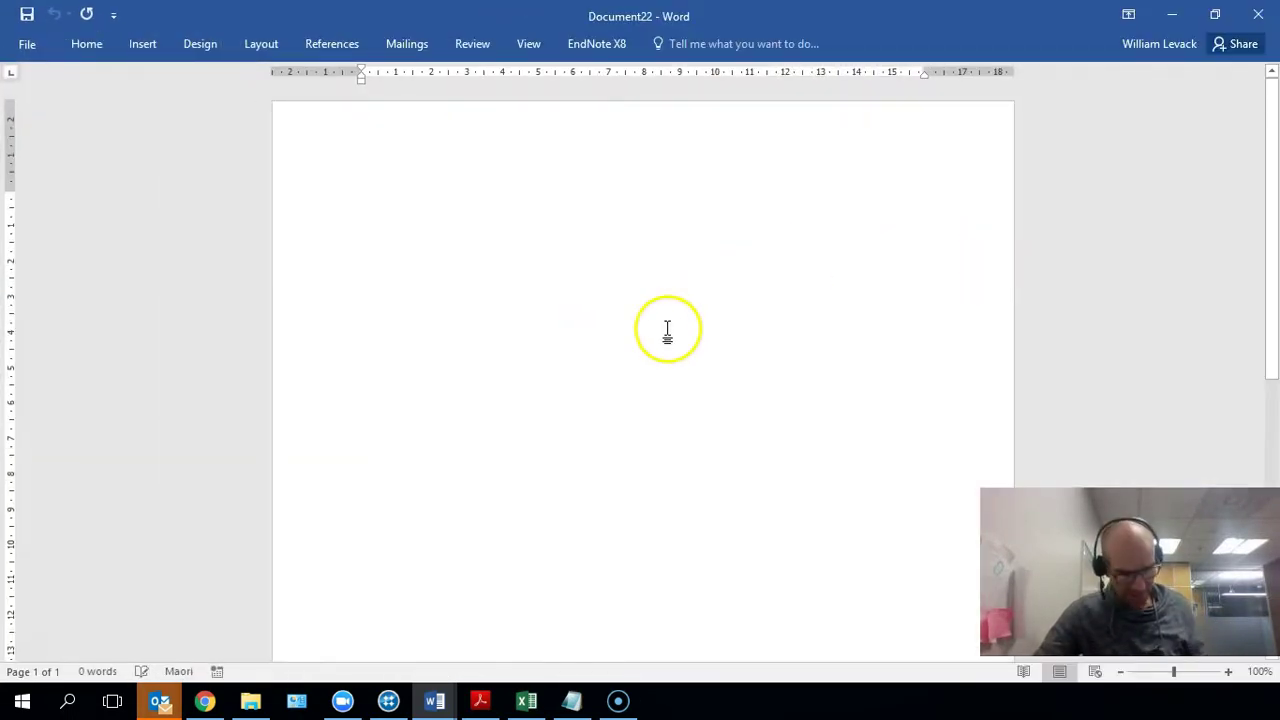
key(ctrl+v)
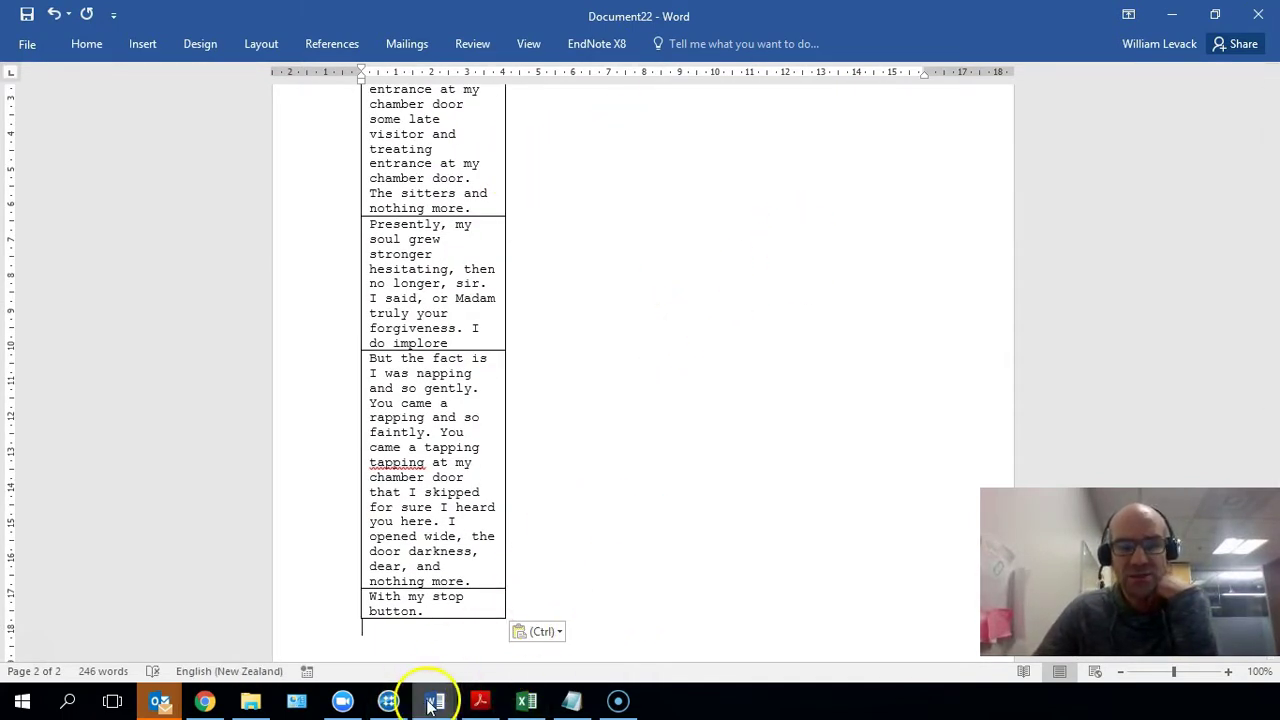
mouse_move(433, 703)
click(694, 594)
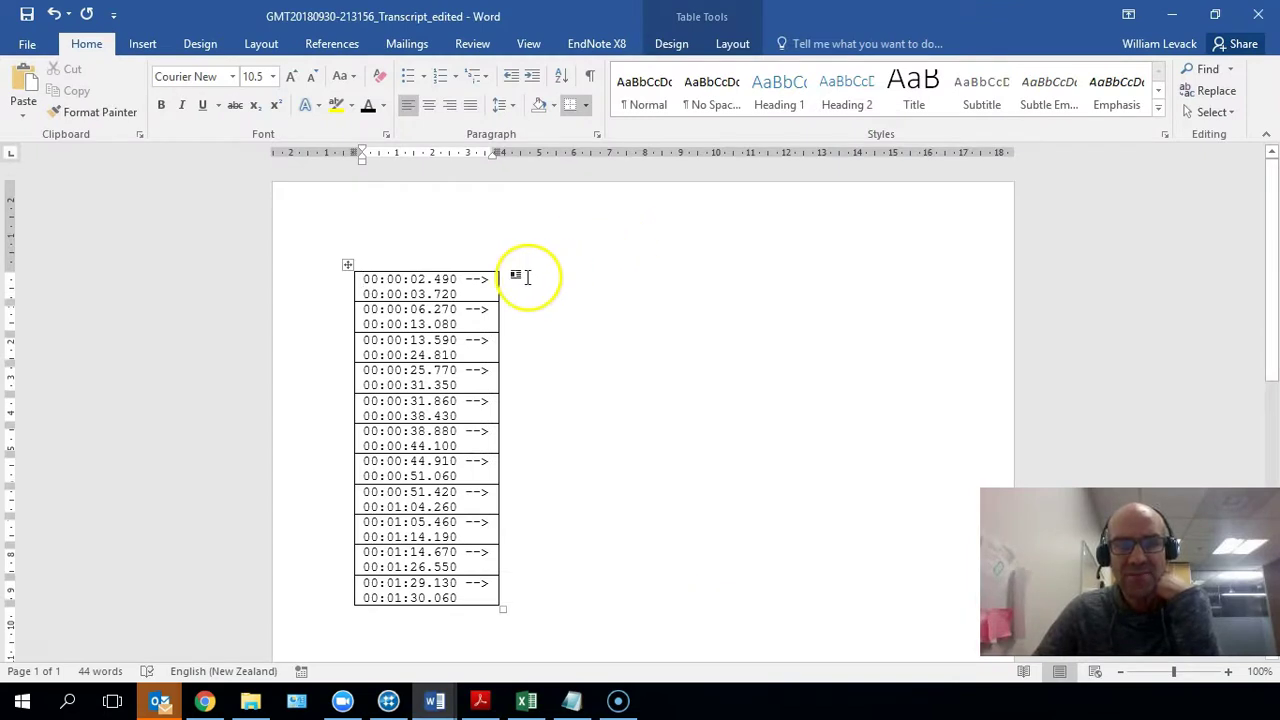
Step: Convert the time-code table back to plain text separated by tabs
click(417, 261)
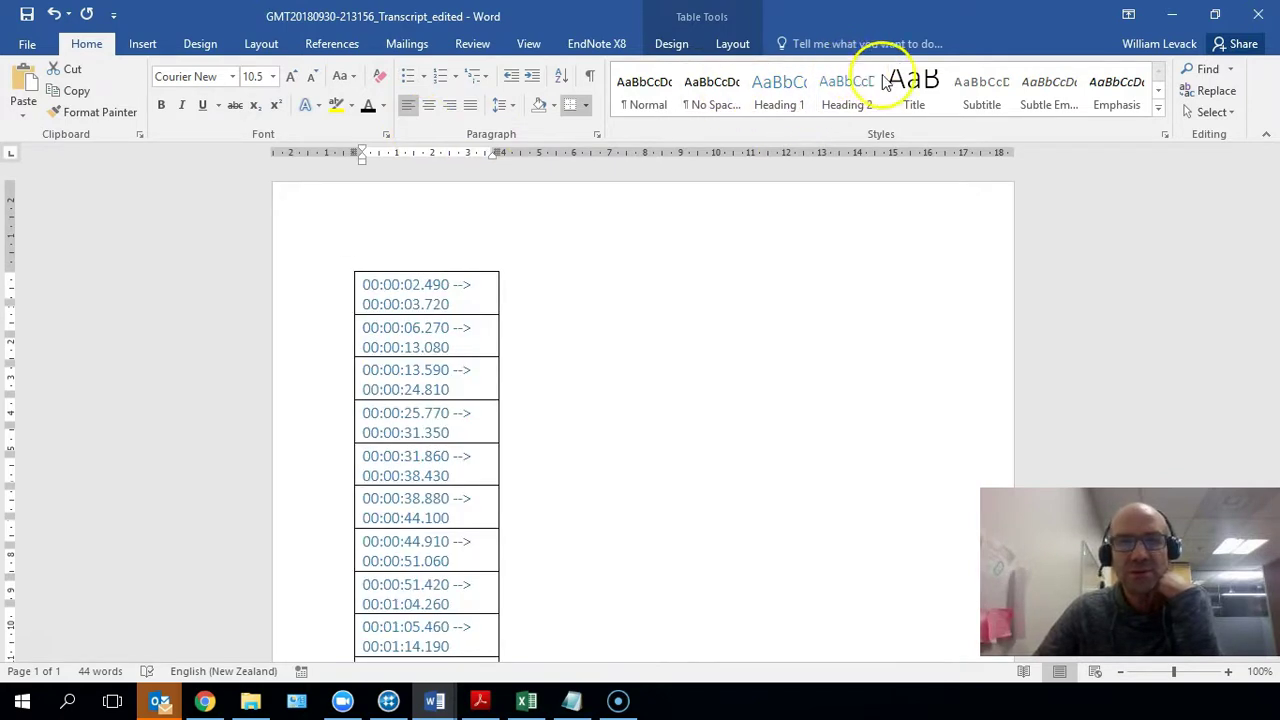
click(137, 44)
click(124, 116)
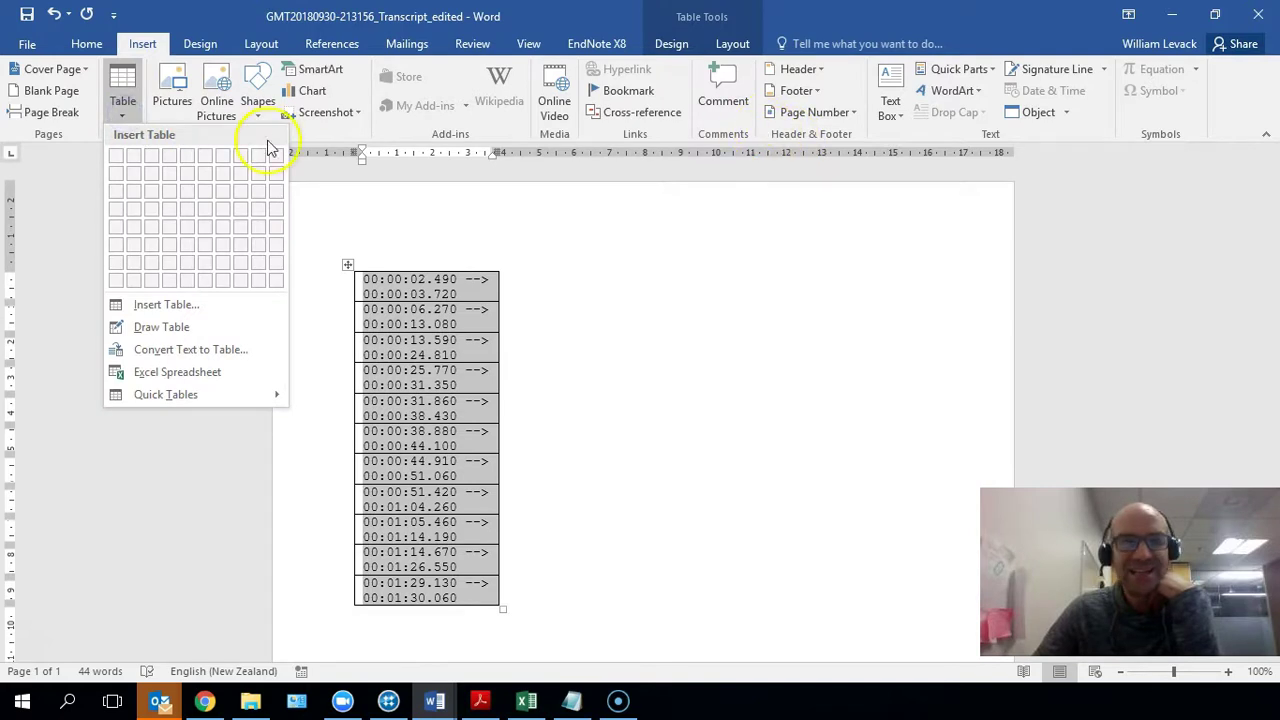
click(728, 44)
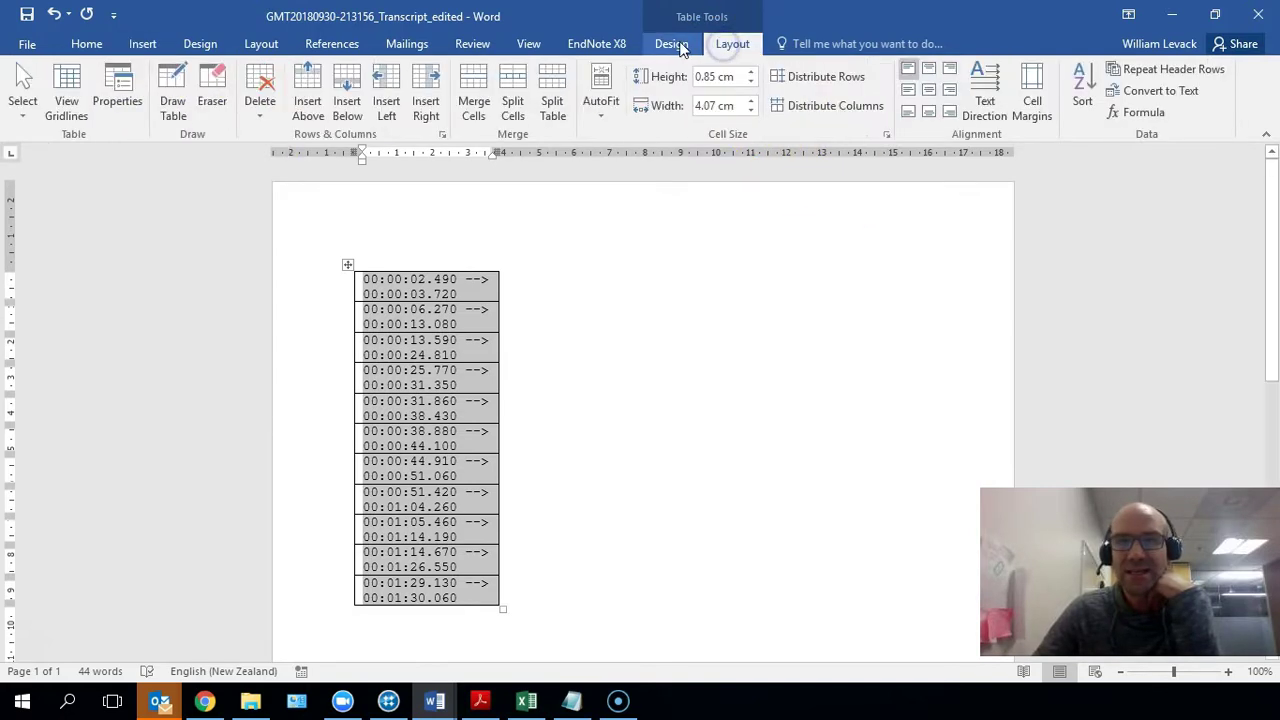
click(1188, 92)
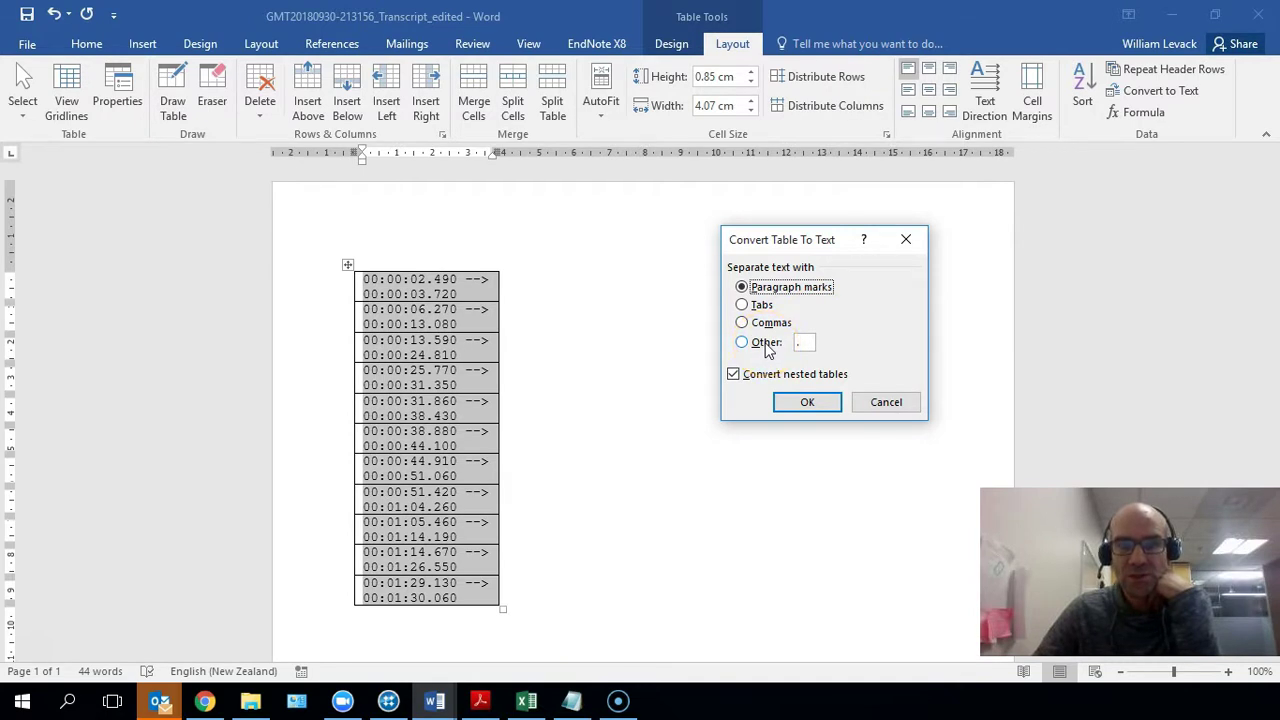
click(763, 306)
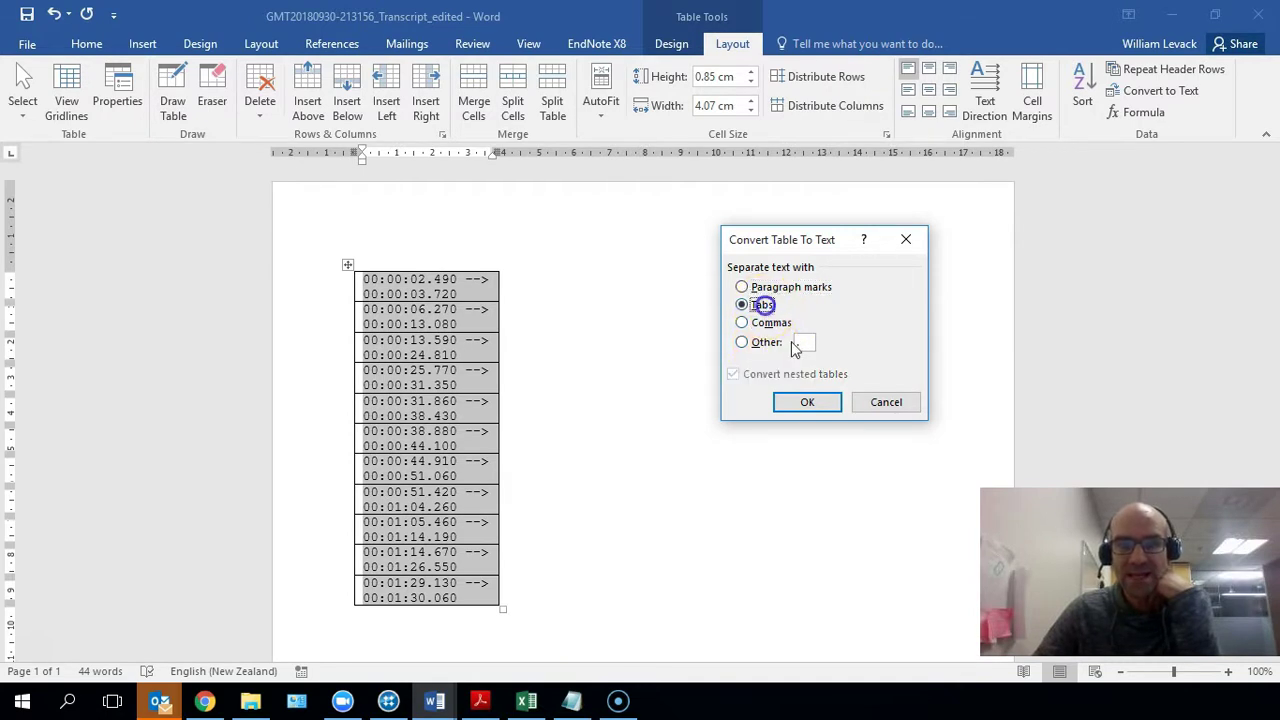
click(807, 403)
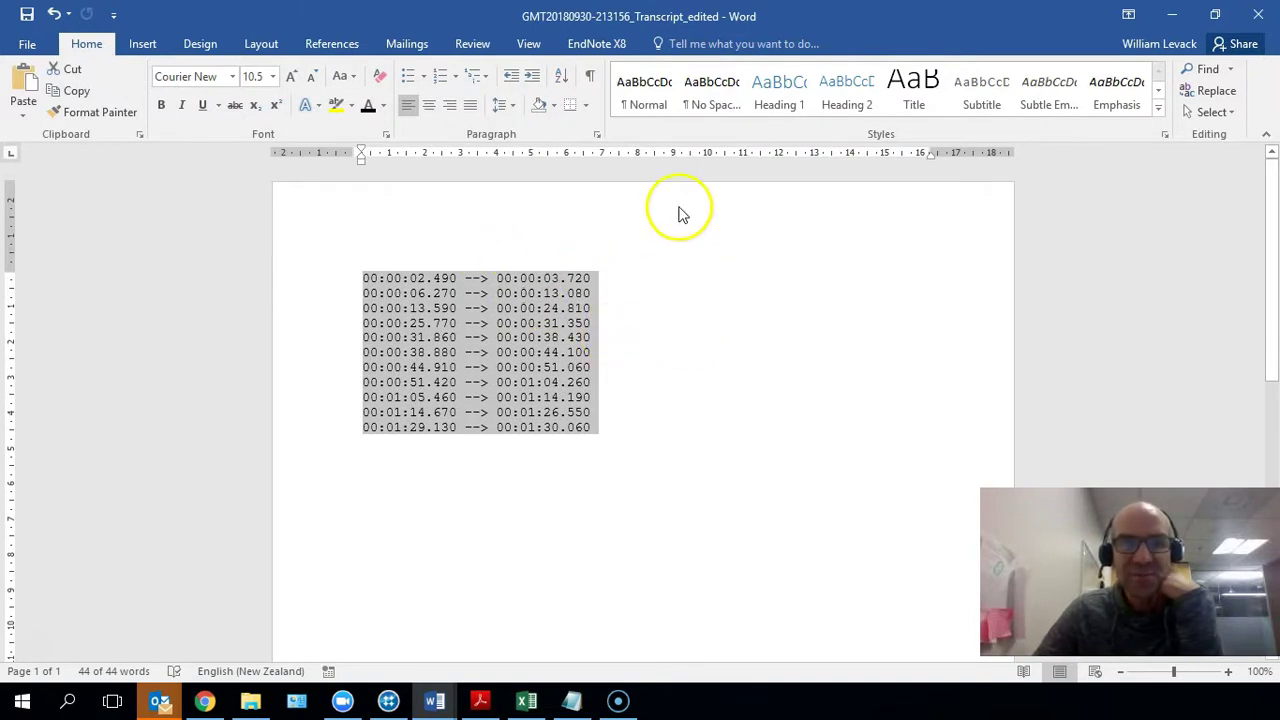
Step: Convert the timestamp lines into a three-column table split at each period, selecting columns two and three
click(143, 44)
click(122, 95)
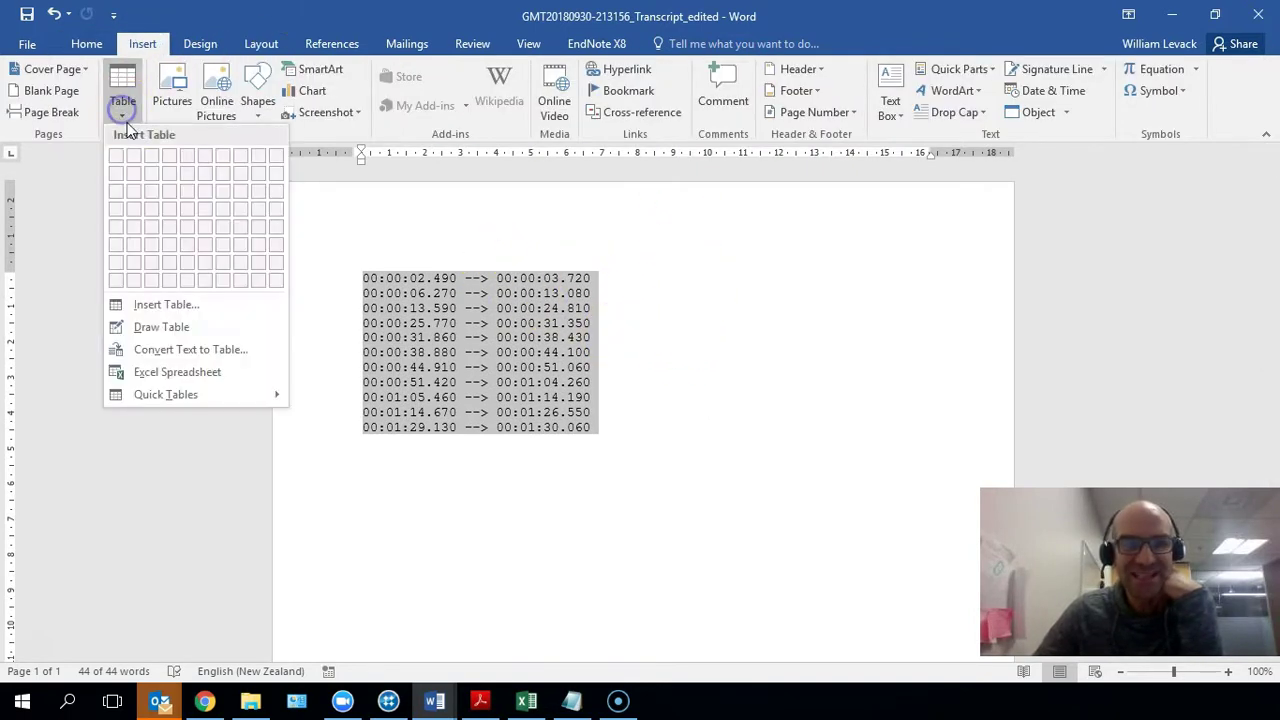
click(188, 356)
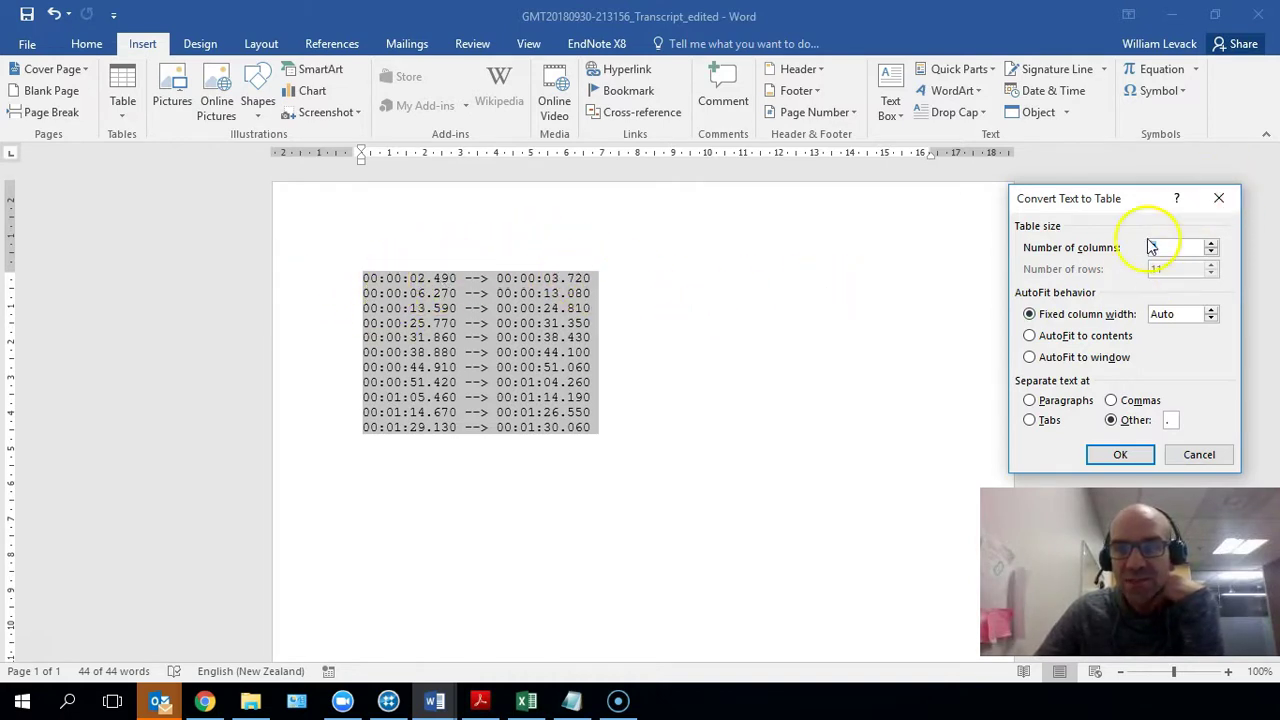
click(1110, 456)
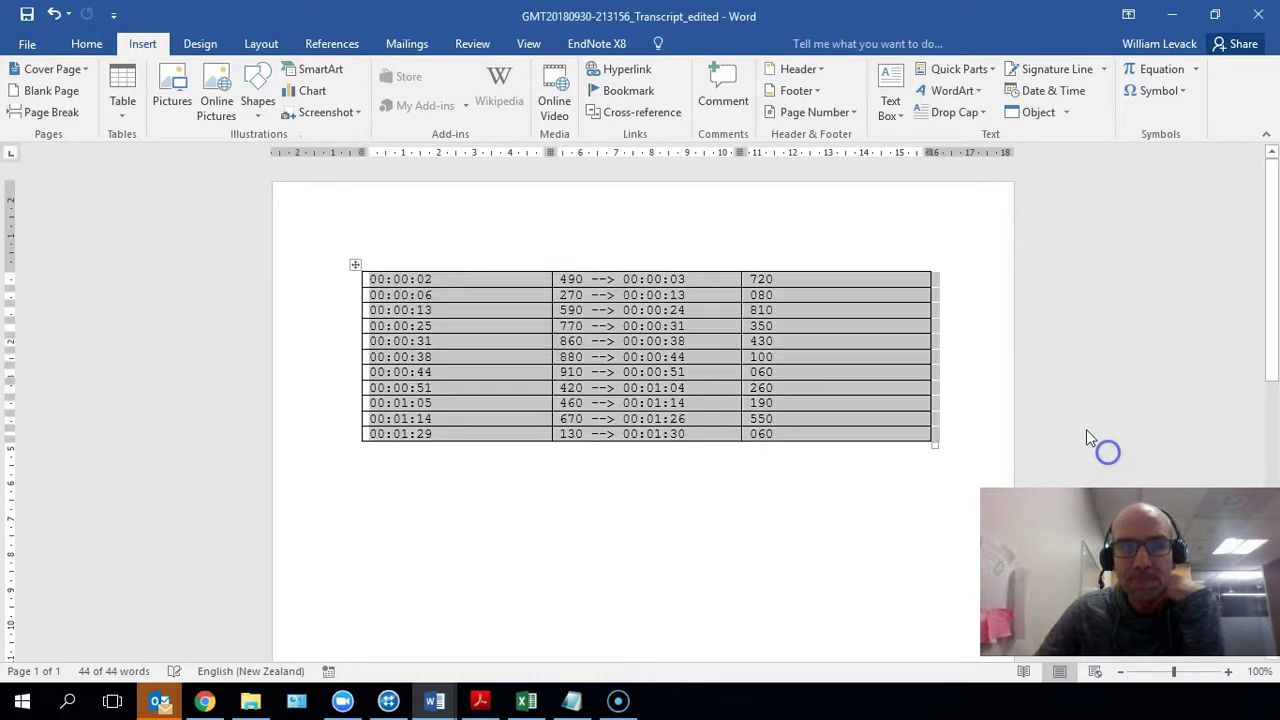
click(819, 362)
drag(612, 262, 782, 268)
Step: Delete the two fractional-second columns, narrow the start-time column to 2.54 cm, and switch to Document22
right_click(651, 263)
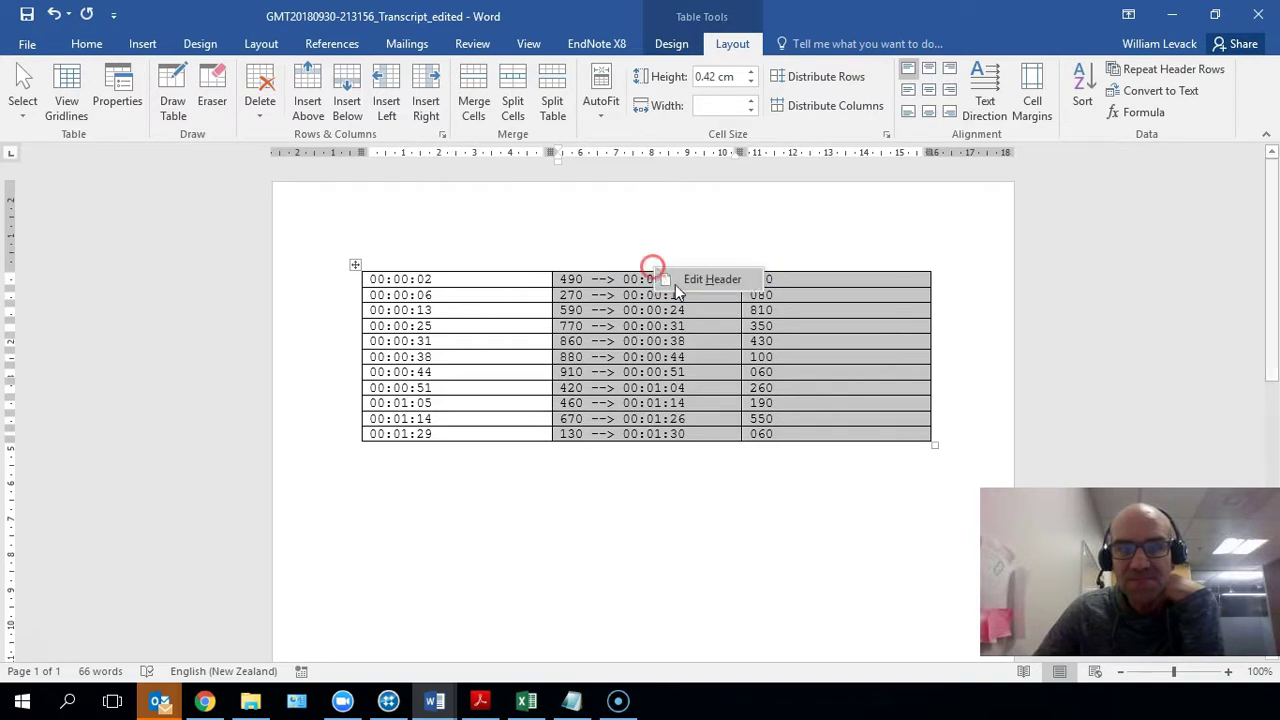
right_click(603, 274)
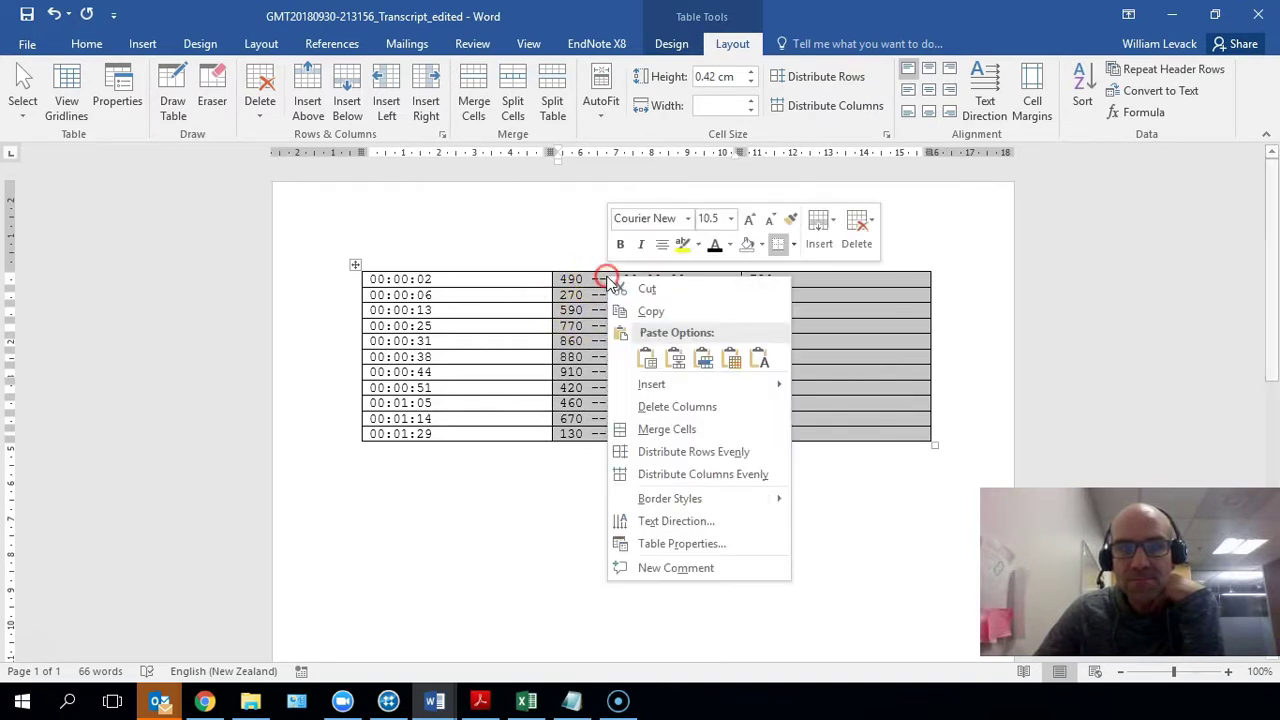
click(697, 405)
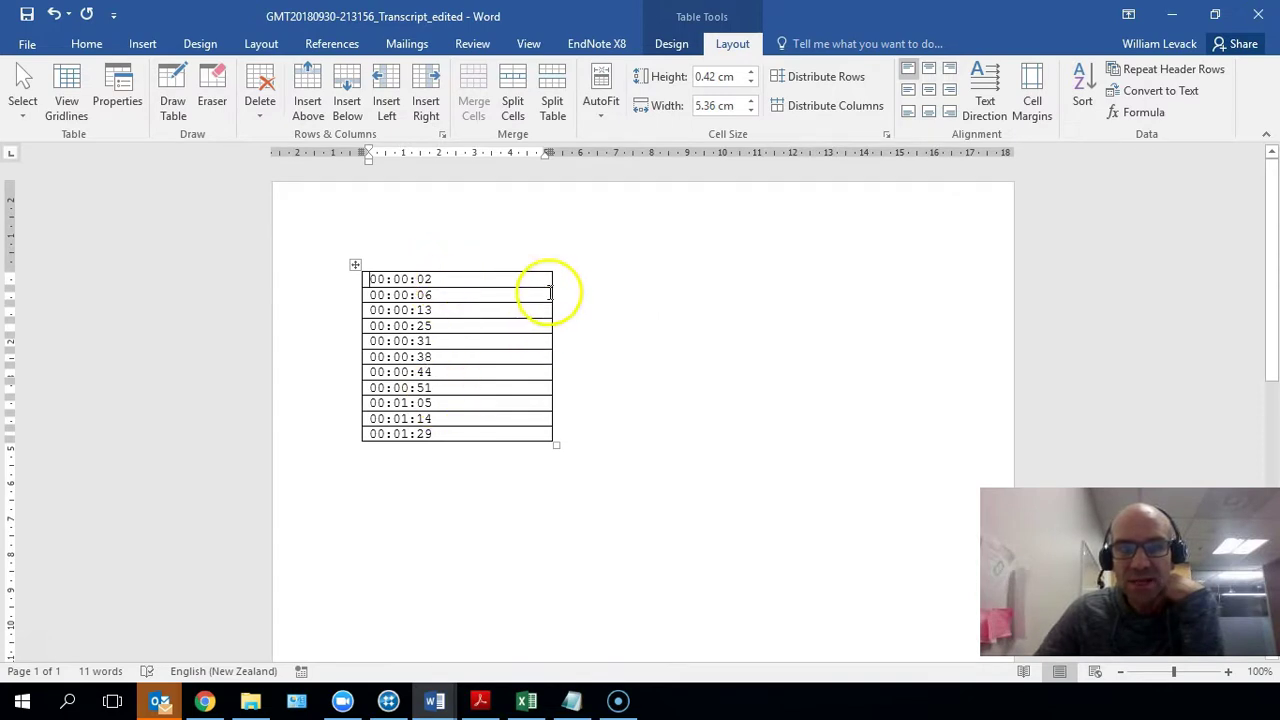
drag(551, 293, 470, 297)
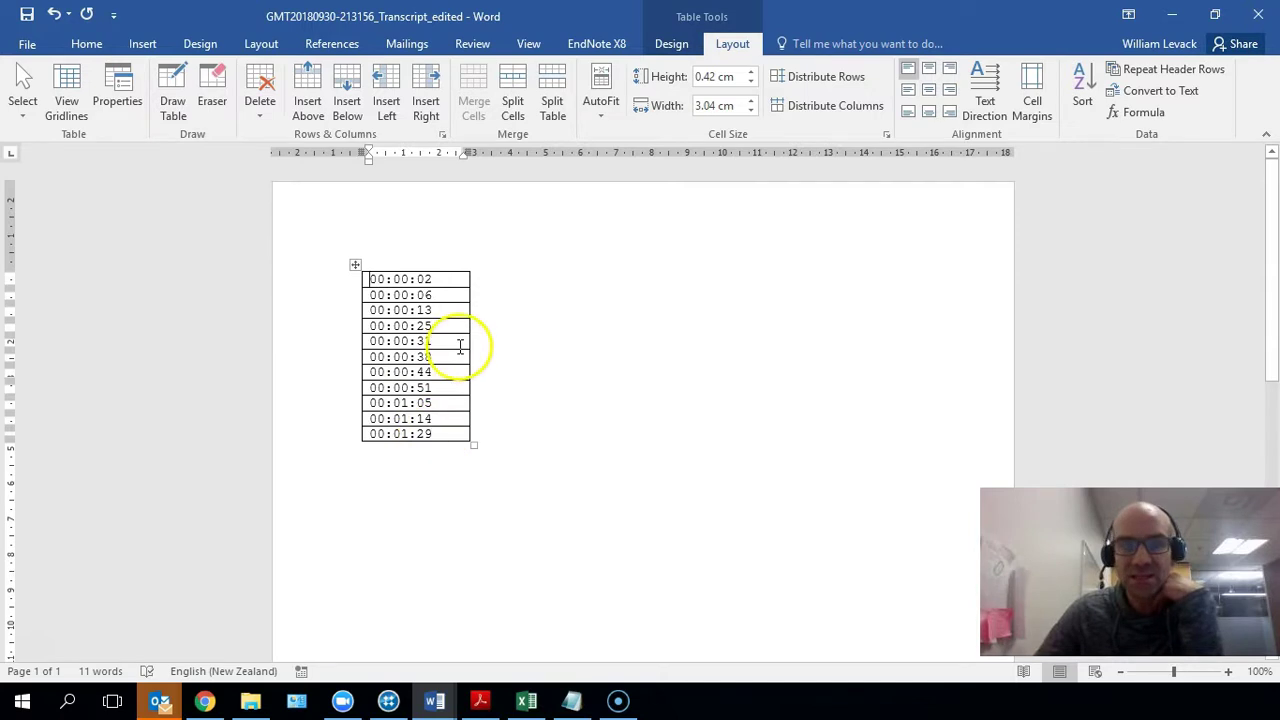
drag(469, 341, 452, 341)
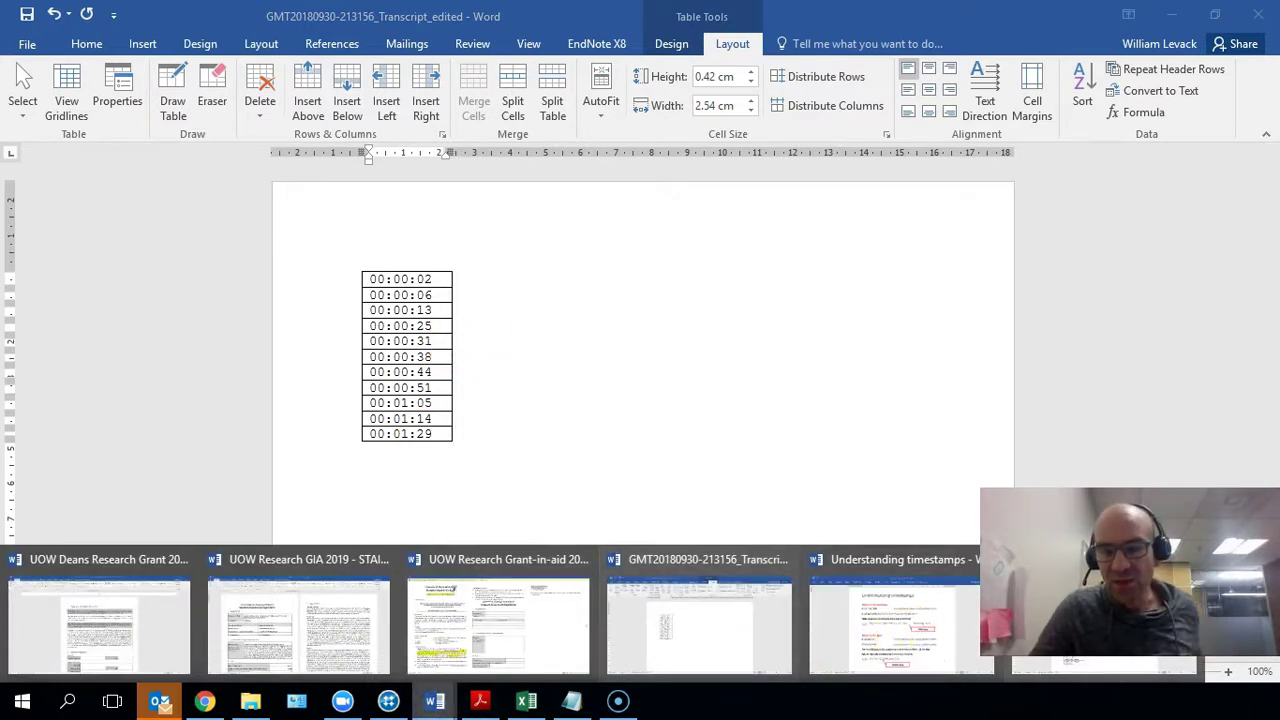
click(1205, 645)
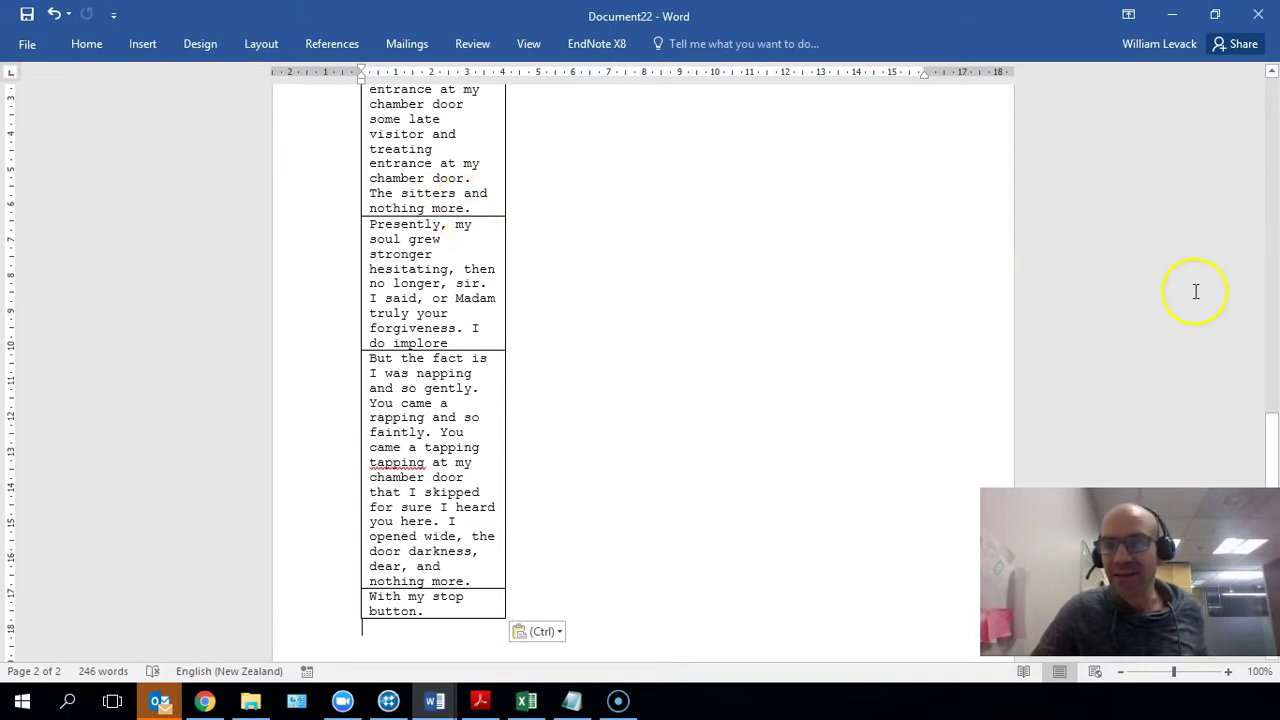
Step: Copy the spoken-text column from Document22 and paste it beside the timestamp table
drag(1260, 425, 1268, 90)
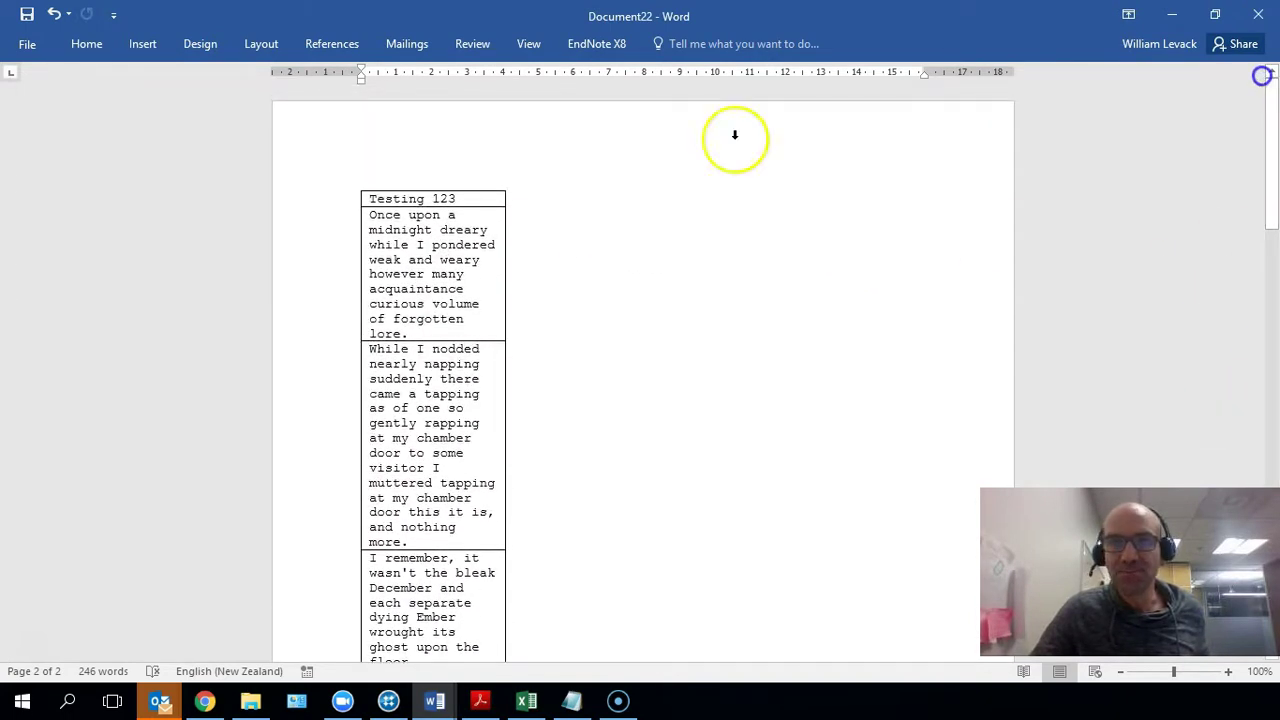
click(428, 185)
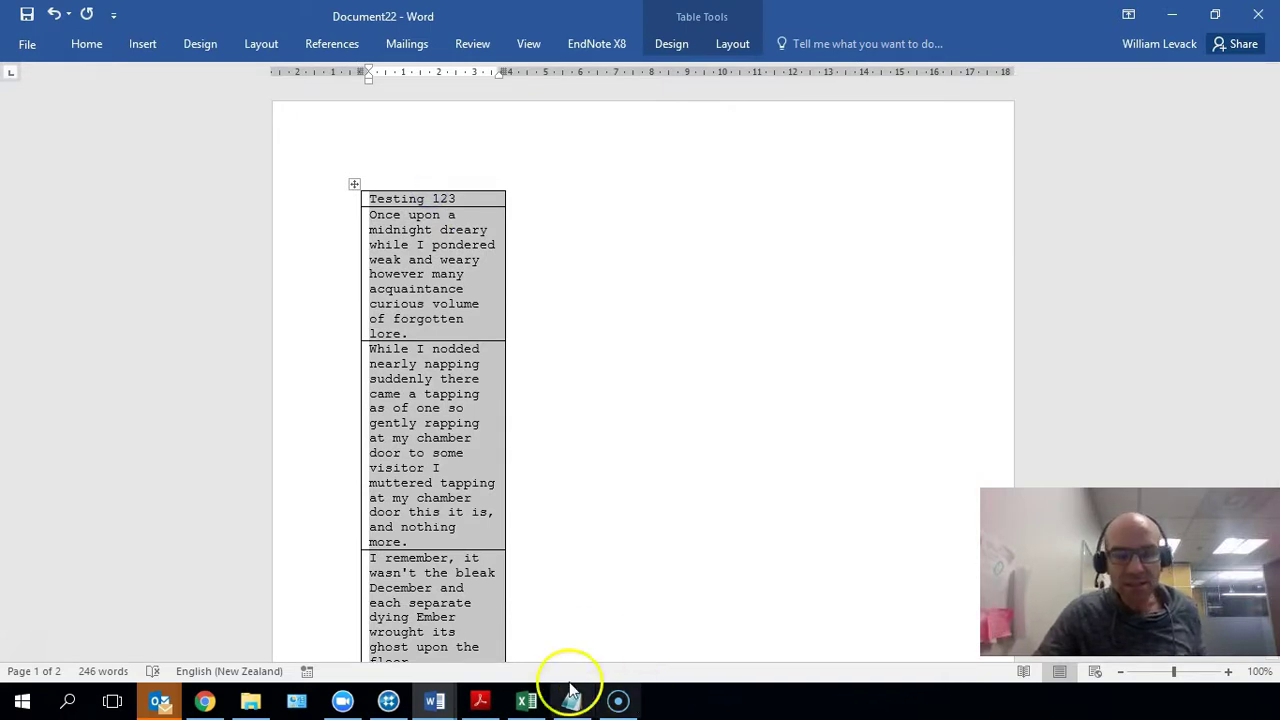
click(443, 704)
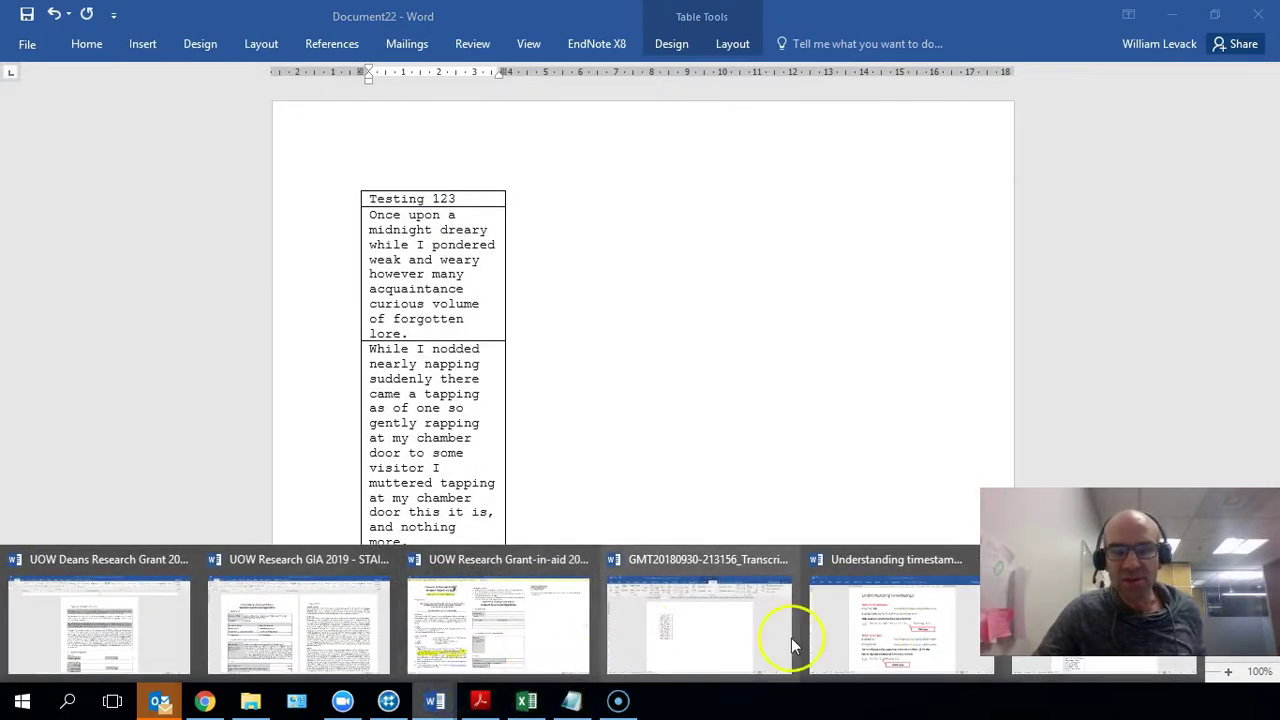
click(699, 628)
click(506, 272)
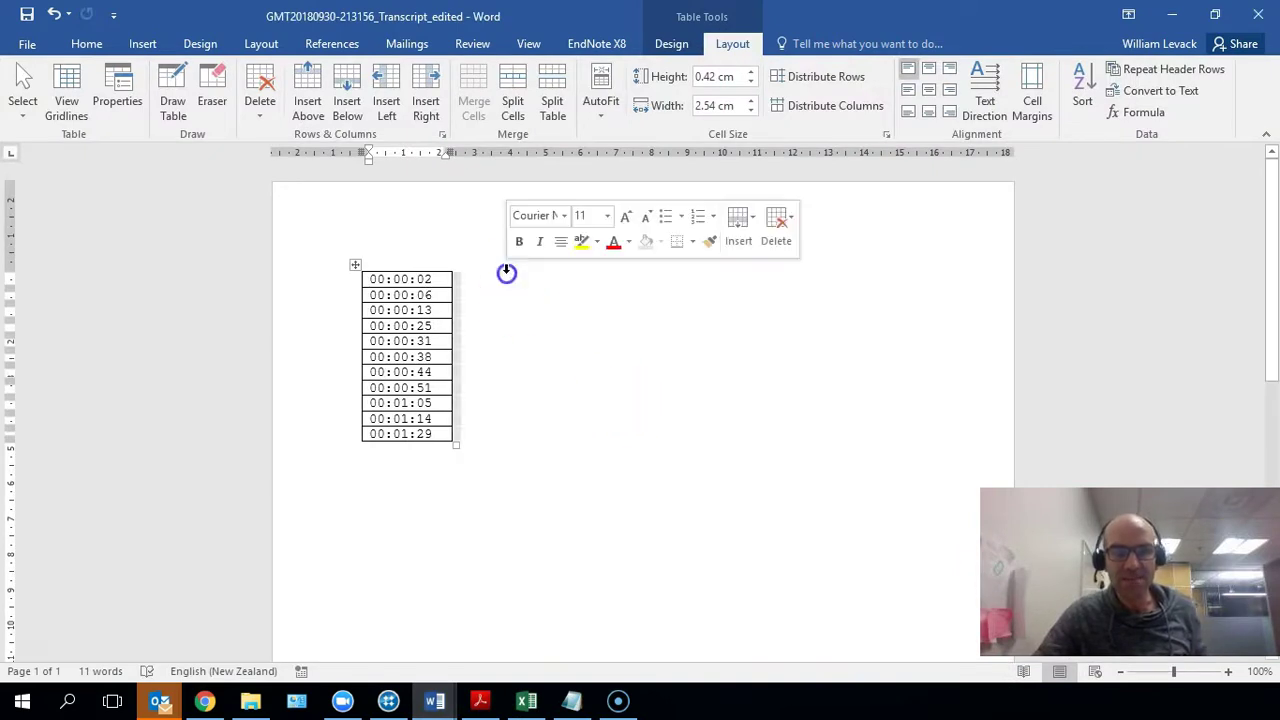
click(497, 283)
key(ctrl+v)
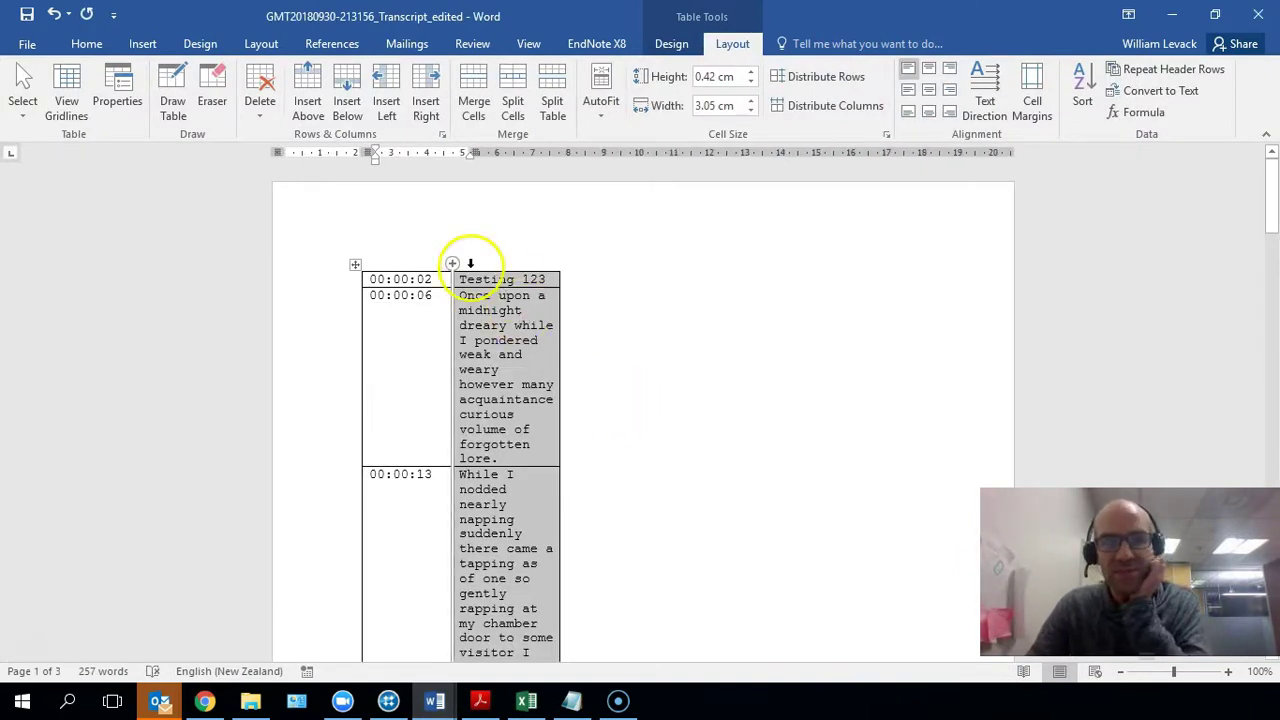
key(ctrl+z)
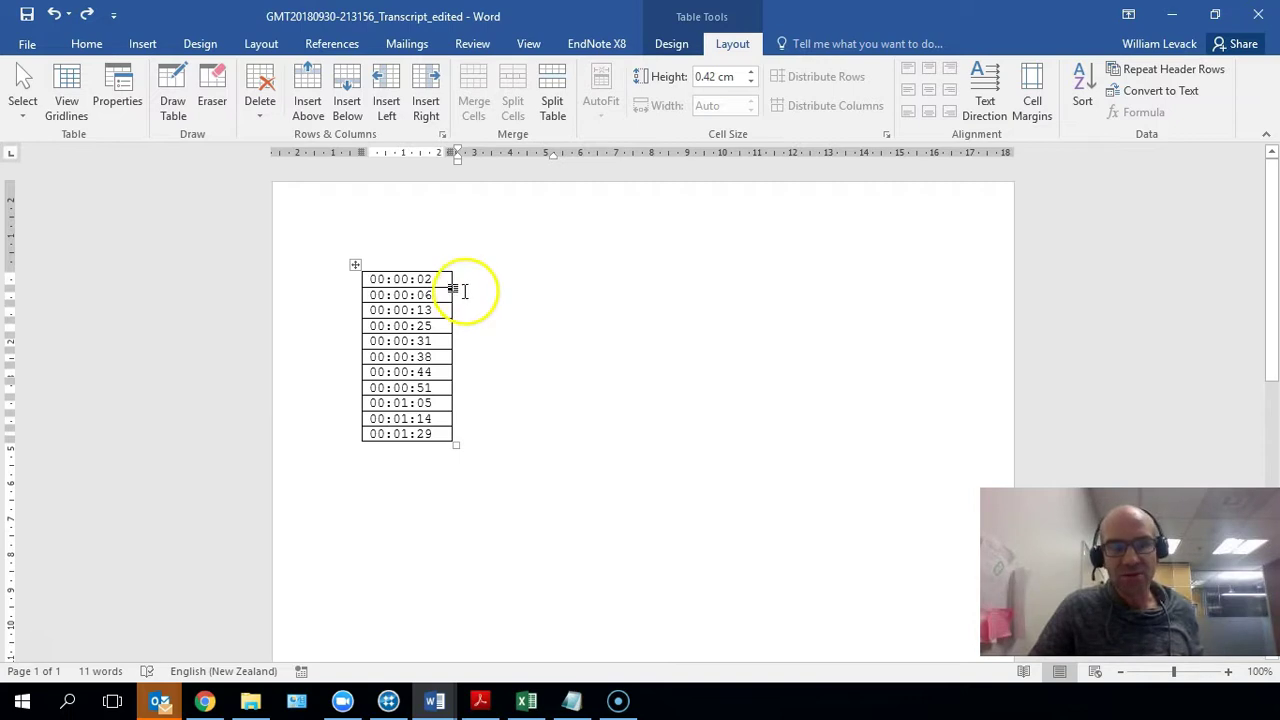
key(ctrl+v)
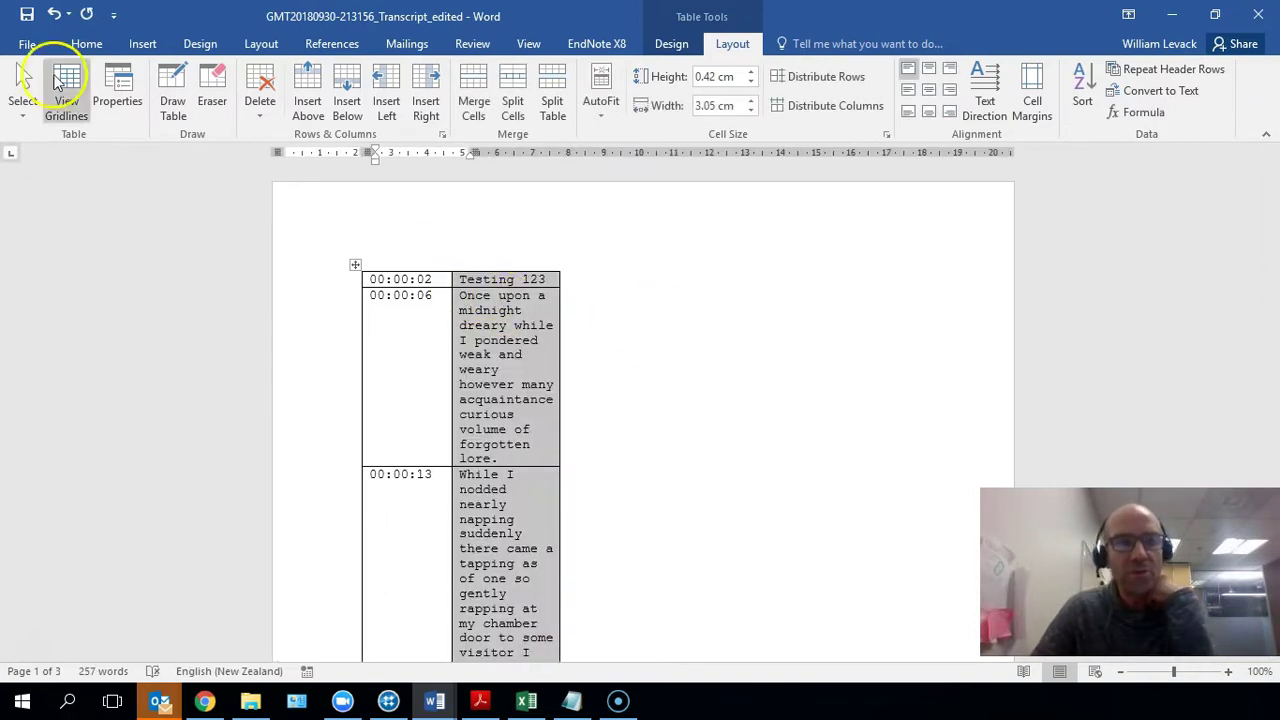
click(88, 47)
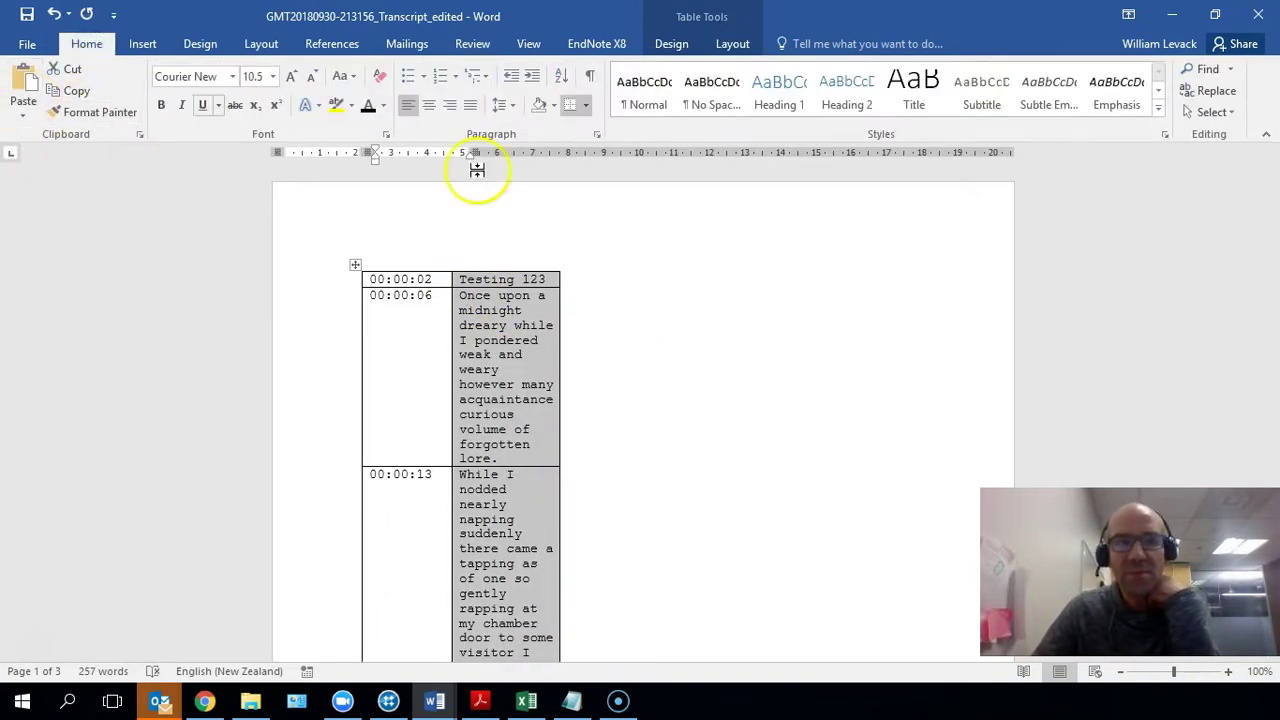
click(428, 262)
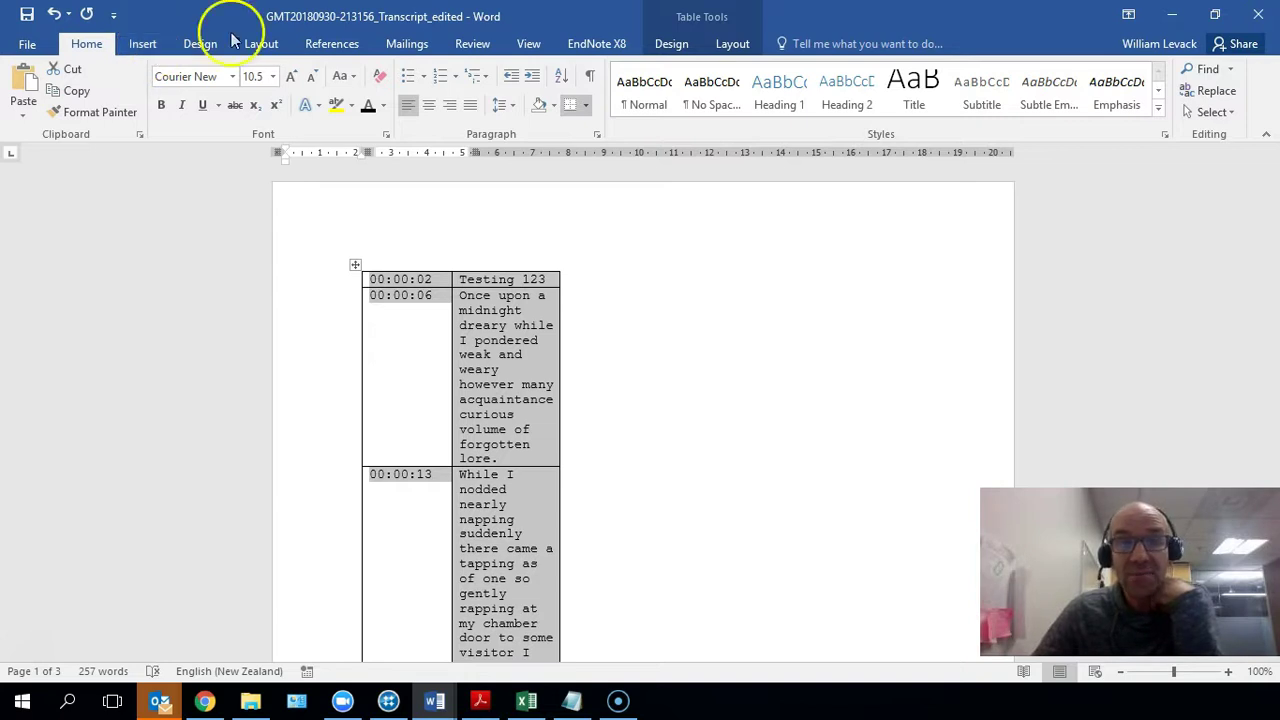
click(688, 48)
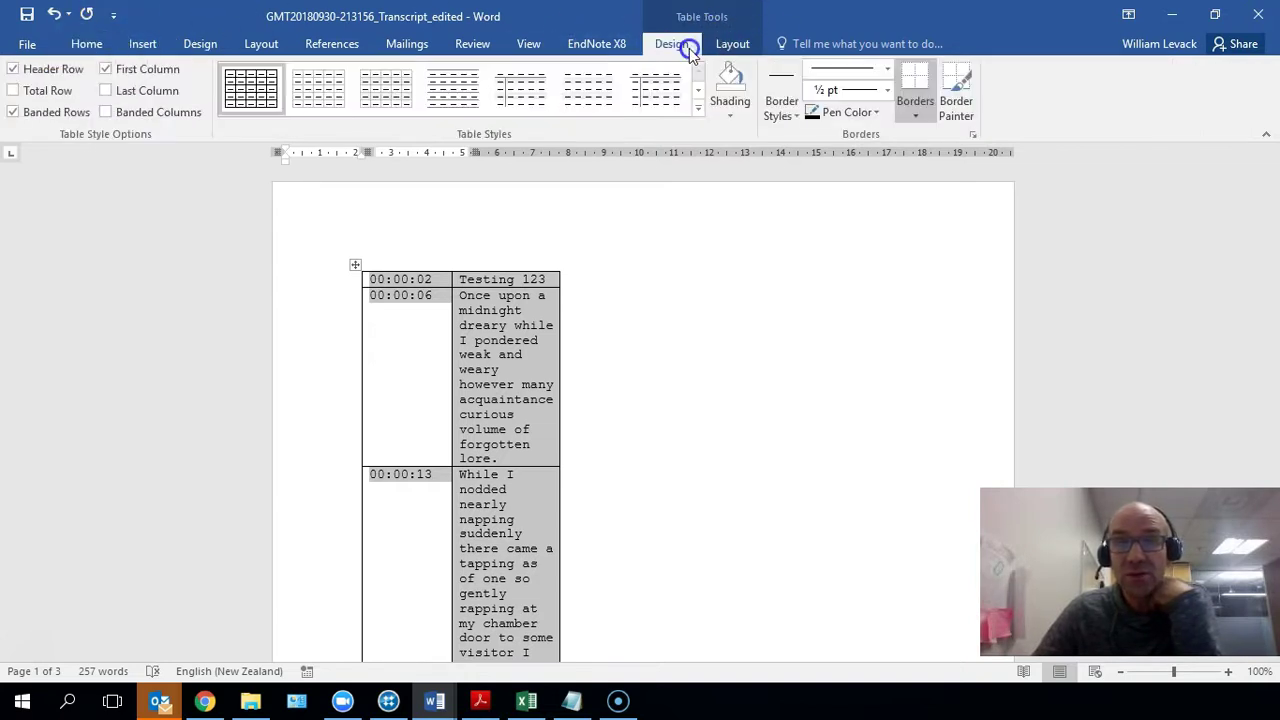
click(732, 44)
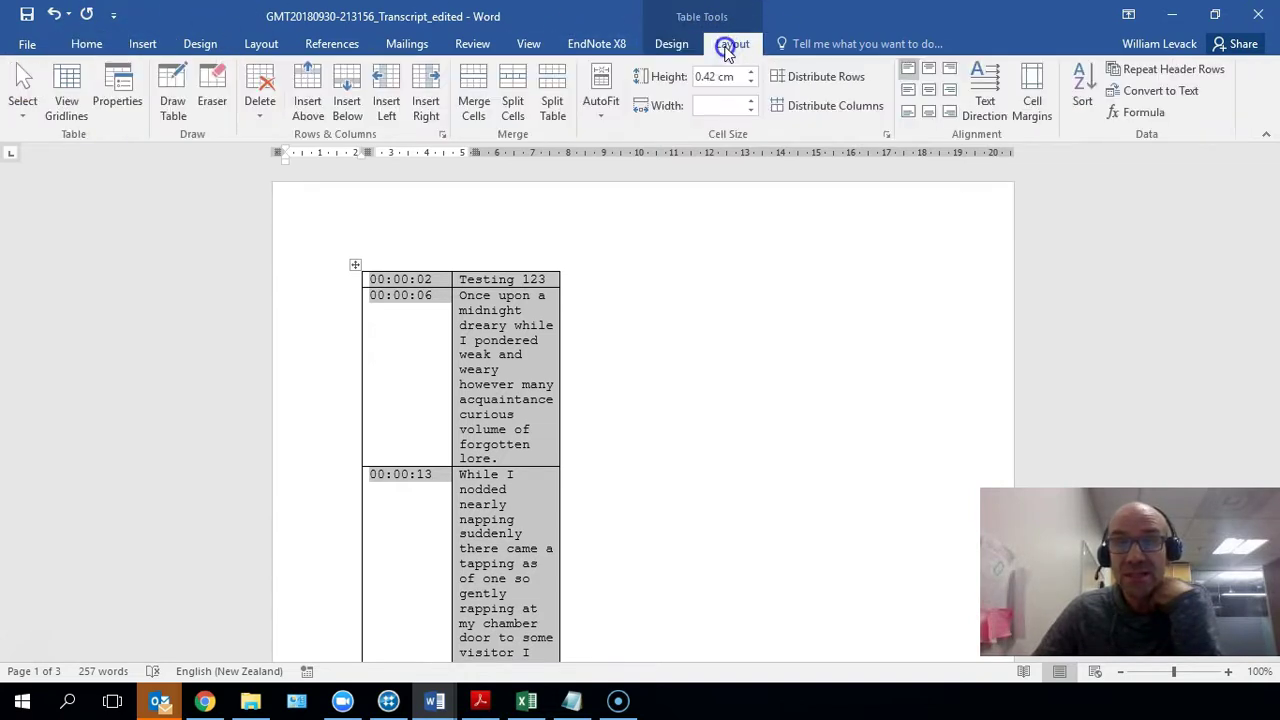
click(1122, 92)
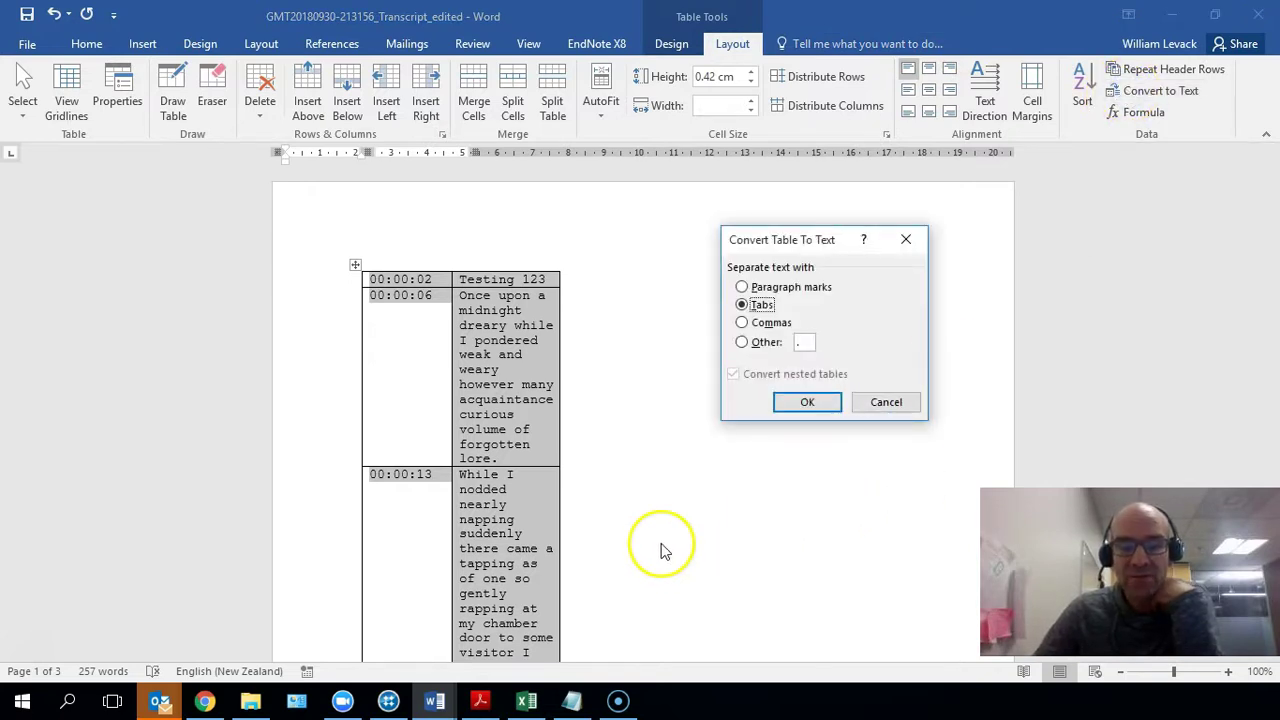
click(437, 703)
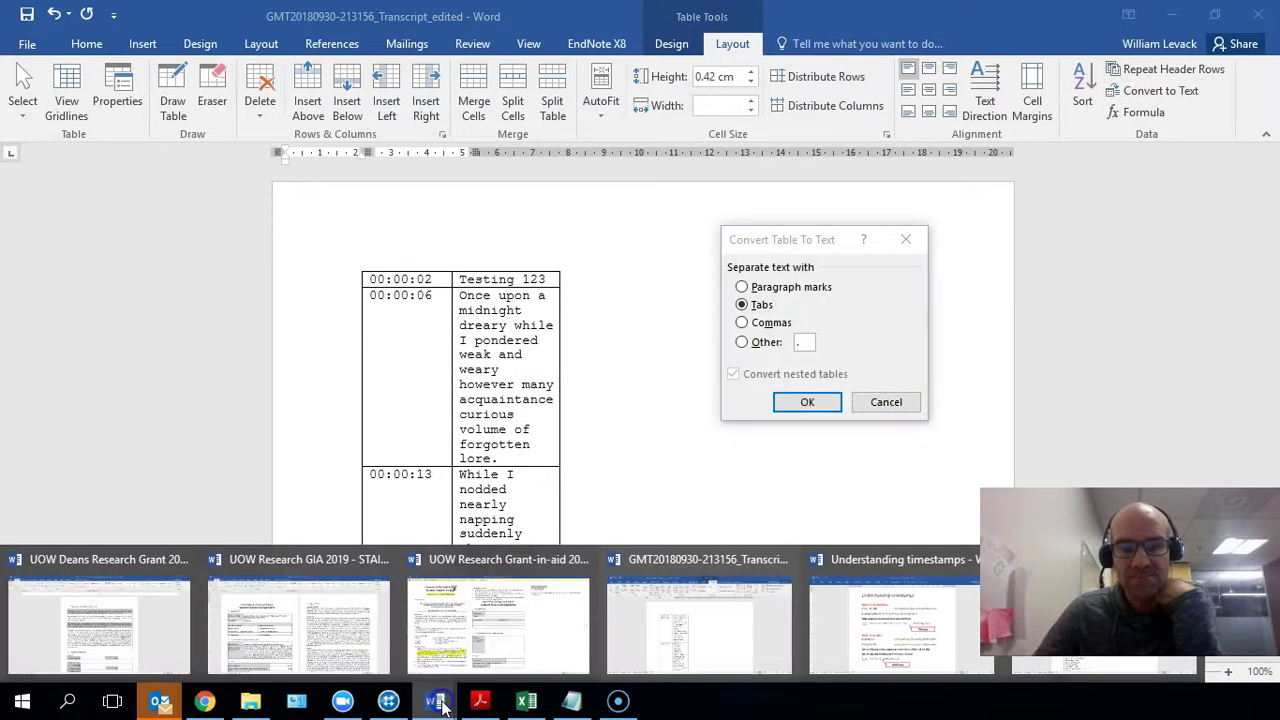
click(895, 620)
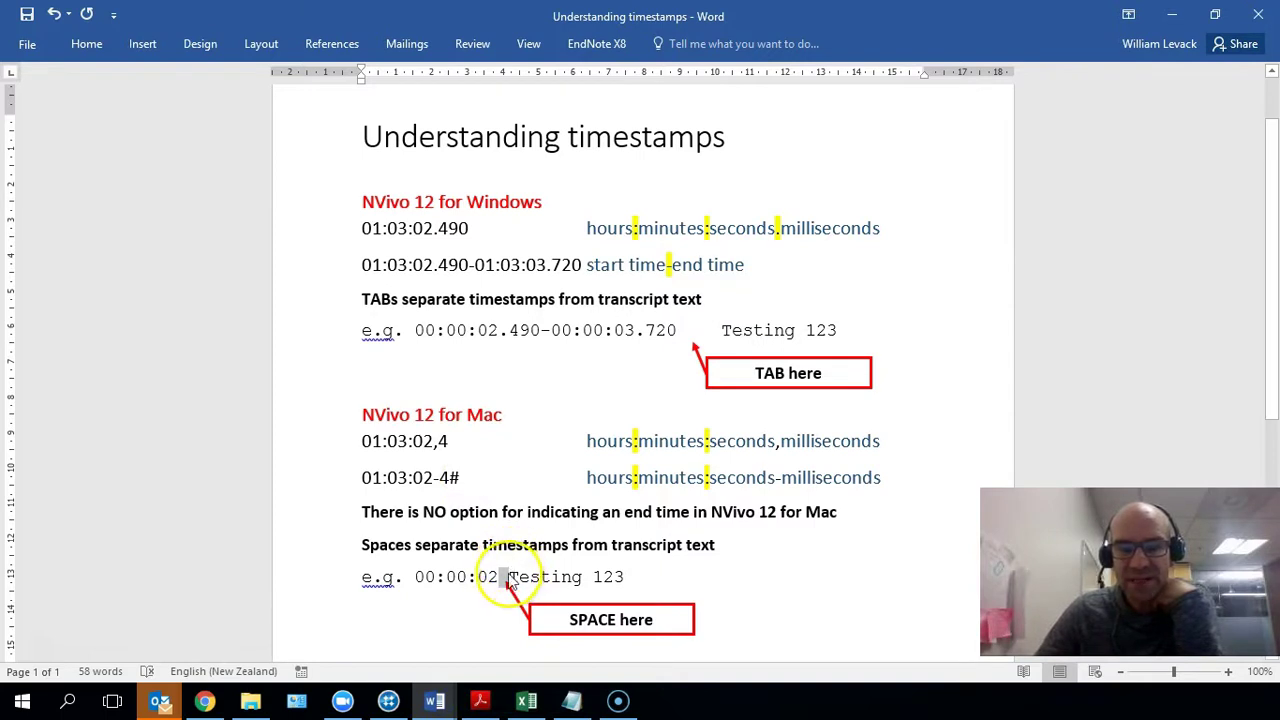
drag(492, 577, 418, 577)
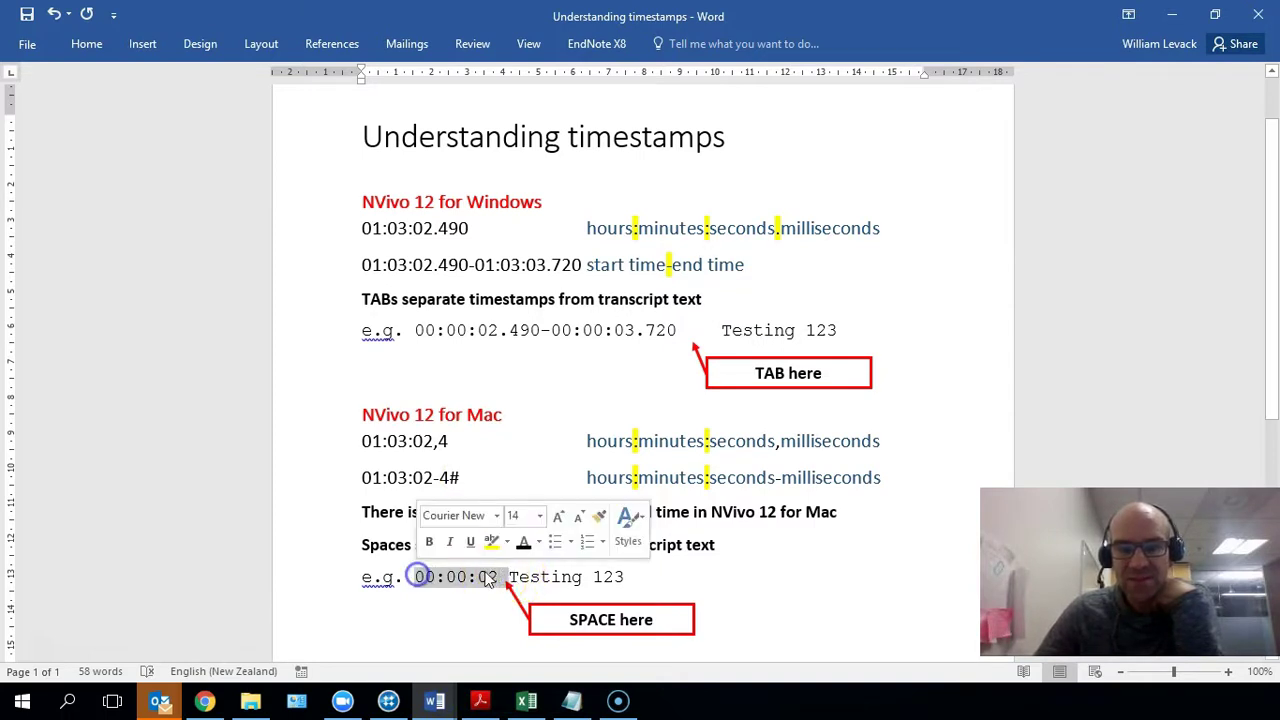
drag(508, 577, 622, 577)
click(455, 706)
click(725, 622)
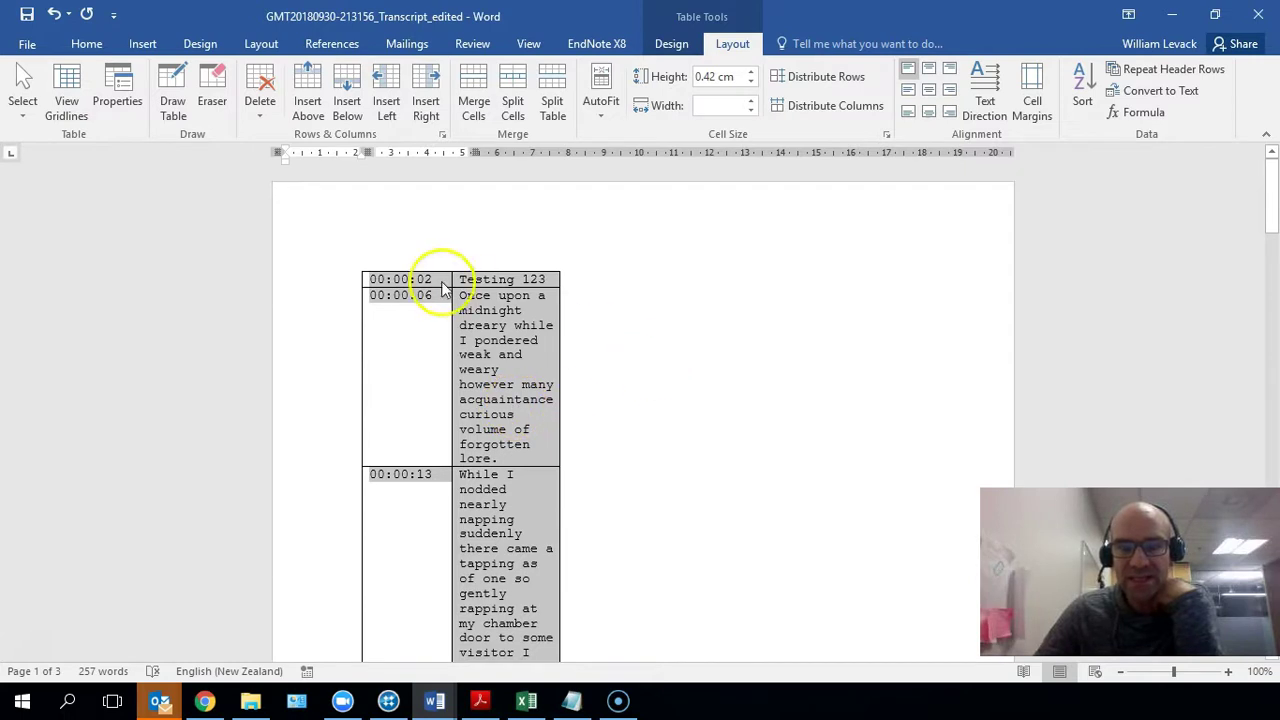
Step: Convert the table to plain text using a single space as the separator
click(672, 44)
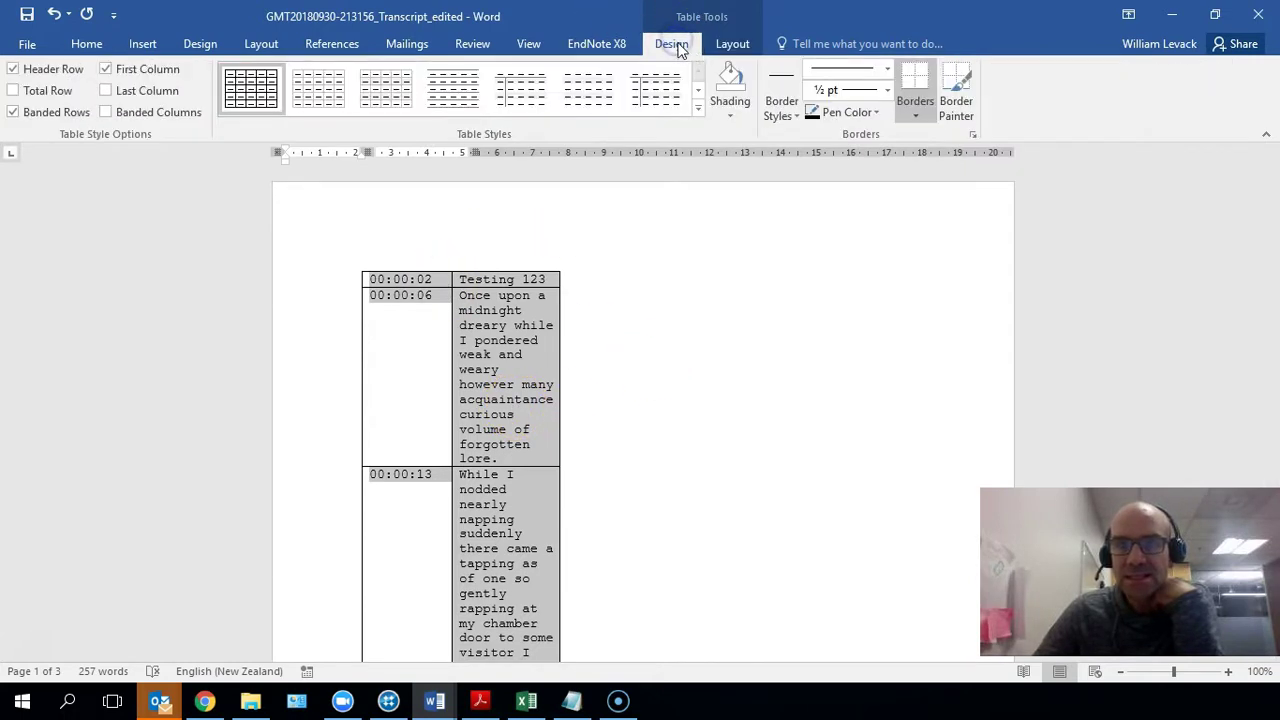
click(732, 44)
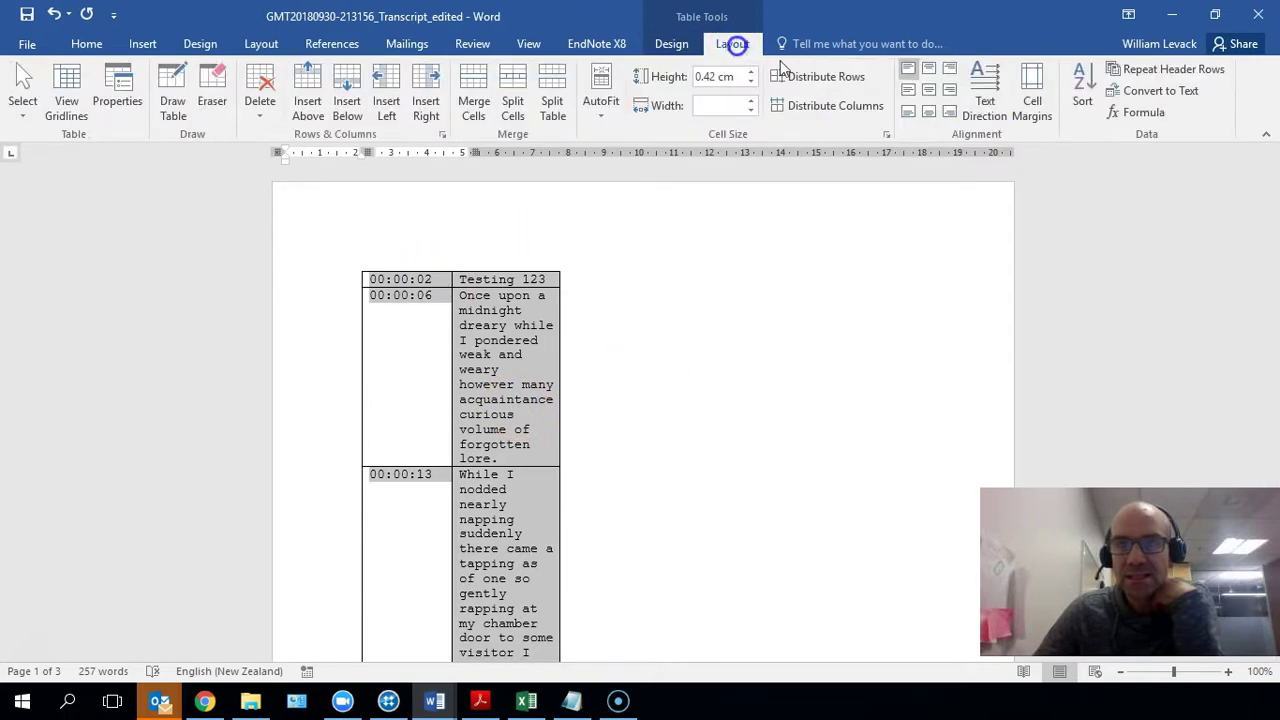
click(1160, 91)
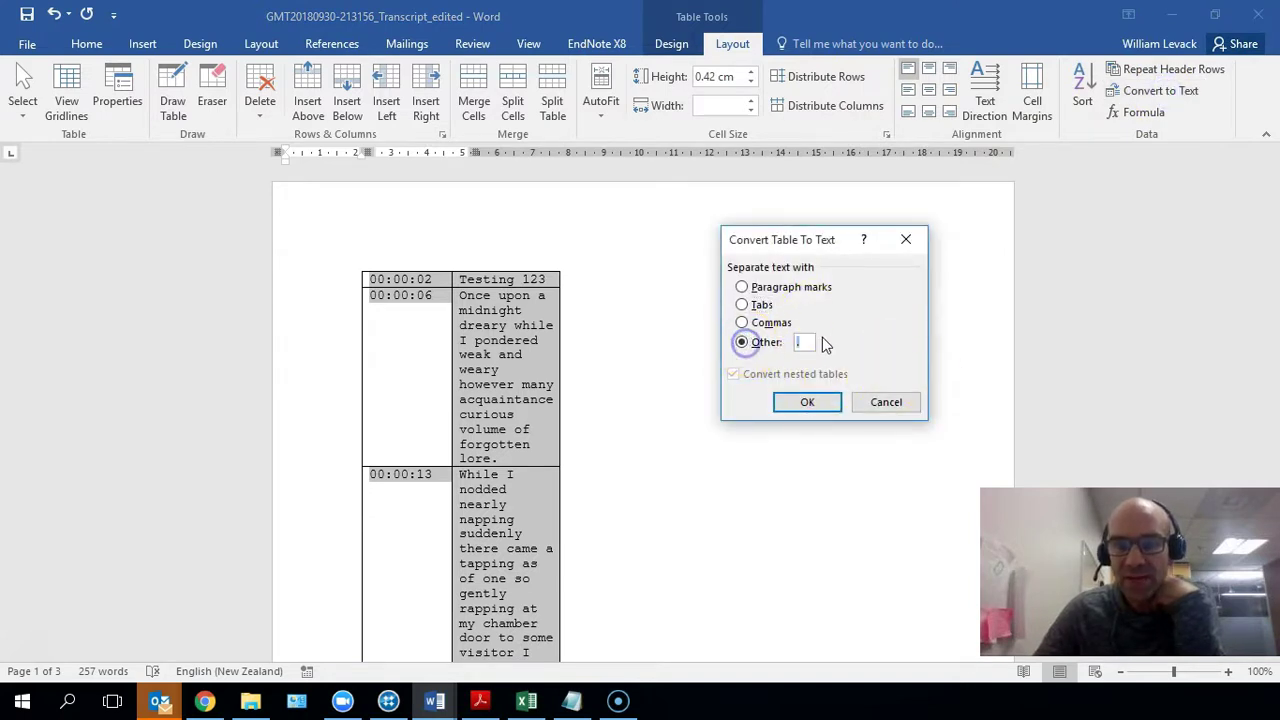
key(BackSpace)
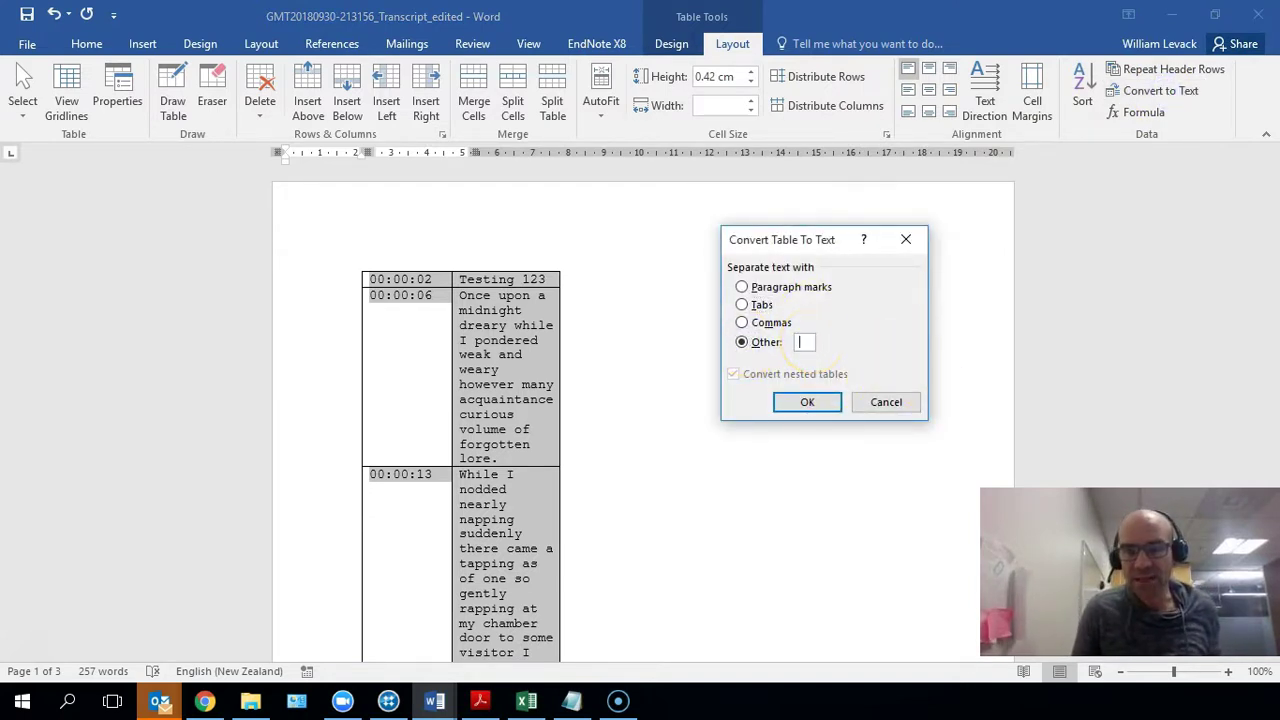
click(807, 402)
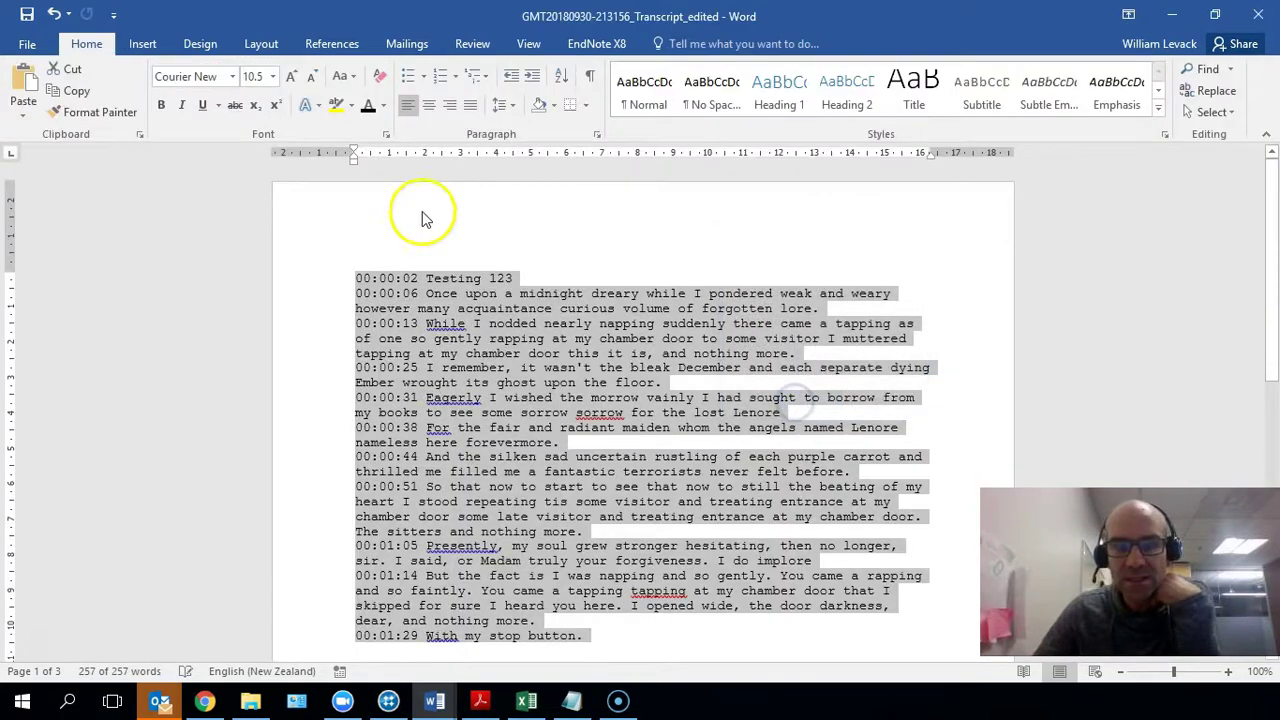
click(27, 44)
Step: Save a Plain Text copy in Transcription Test with '4Mac' appended to the name, accepting the default encoding
click(35, 233)
click(586, 179)
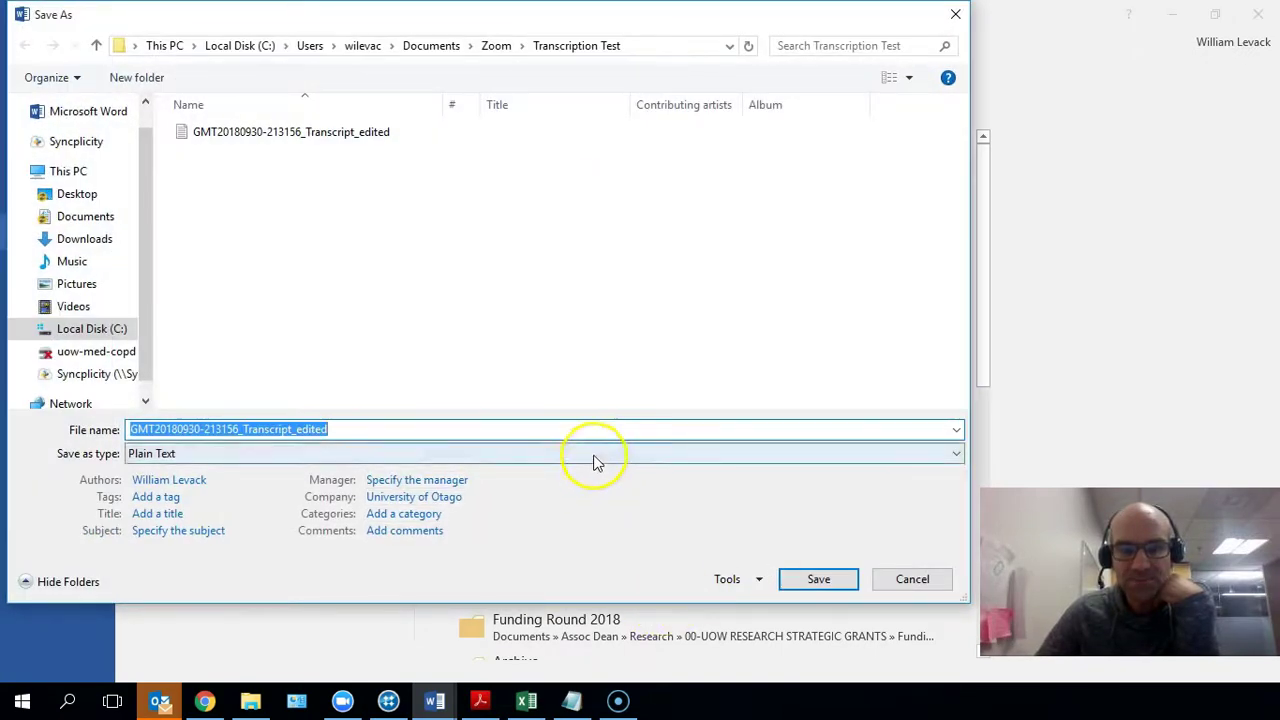
click(594, 454)
click(376, 641)
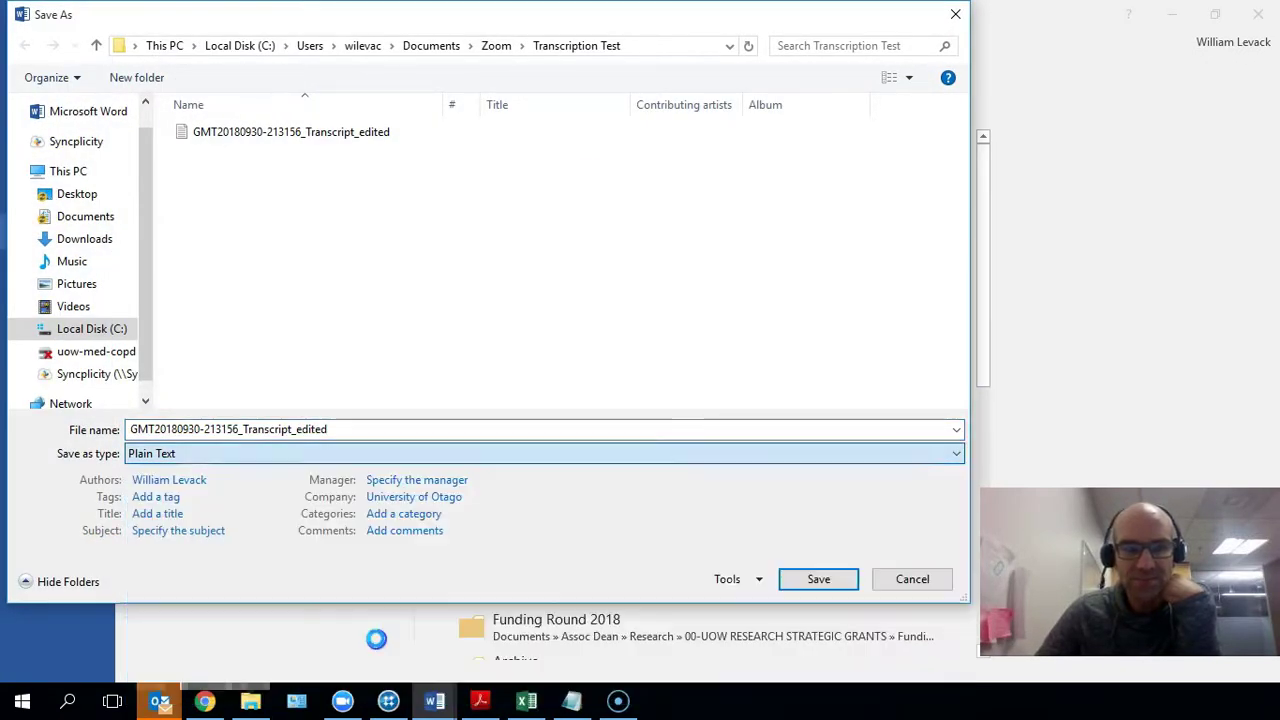
click(492, 430)
click(492, 430)
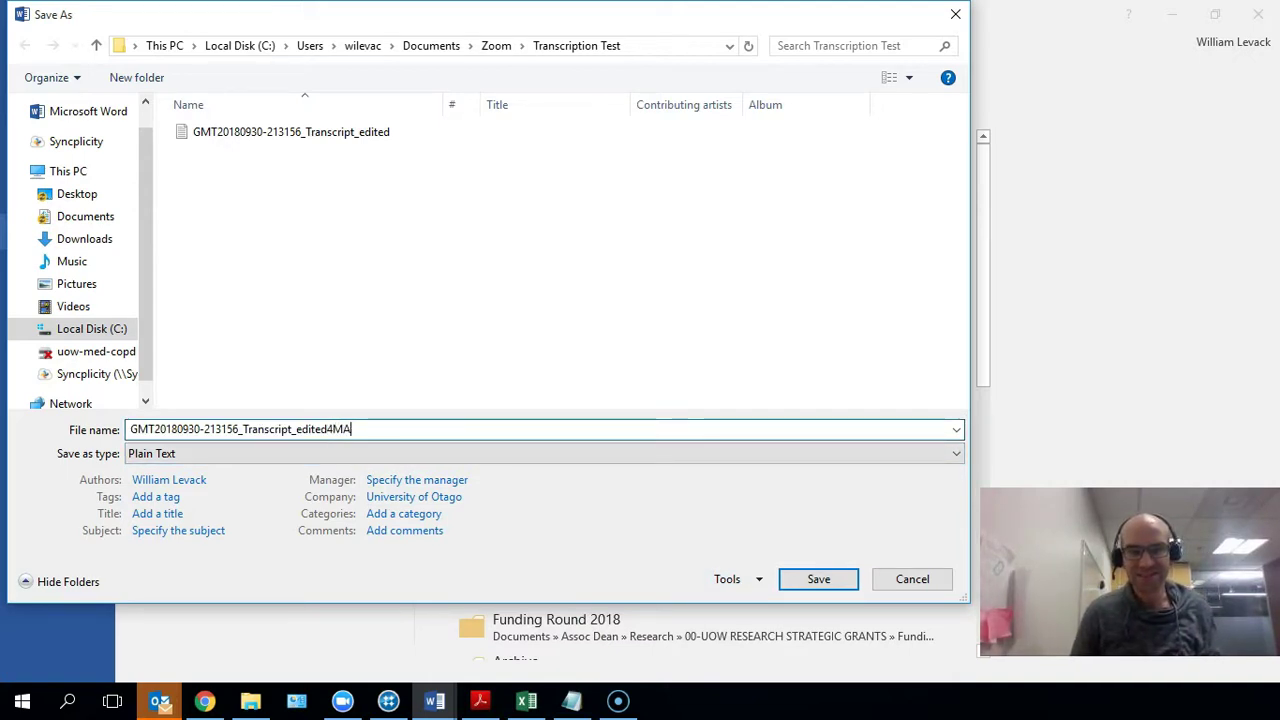
text(4Mac)
click(818, 579)
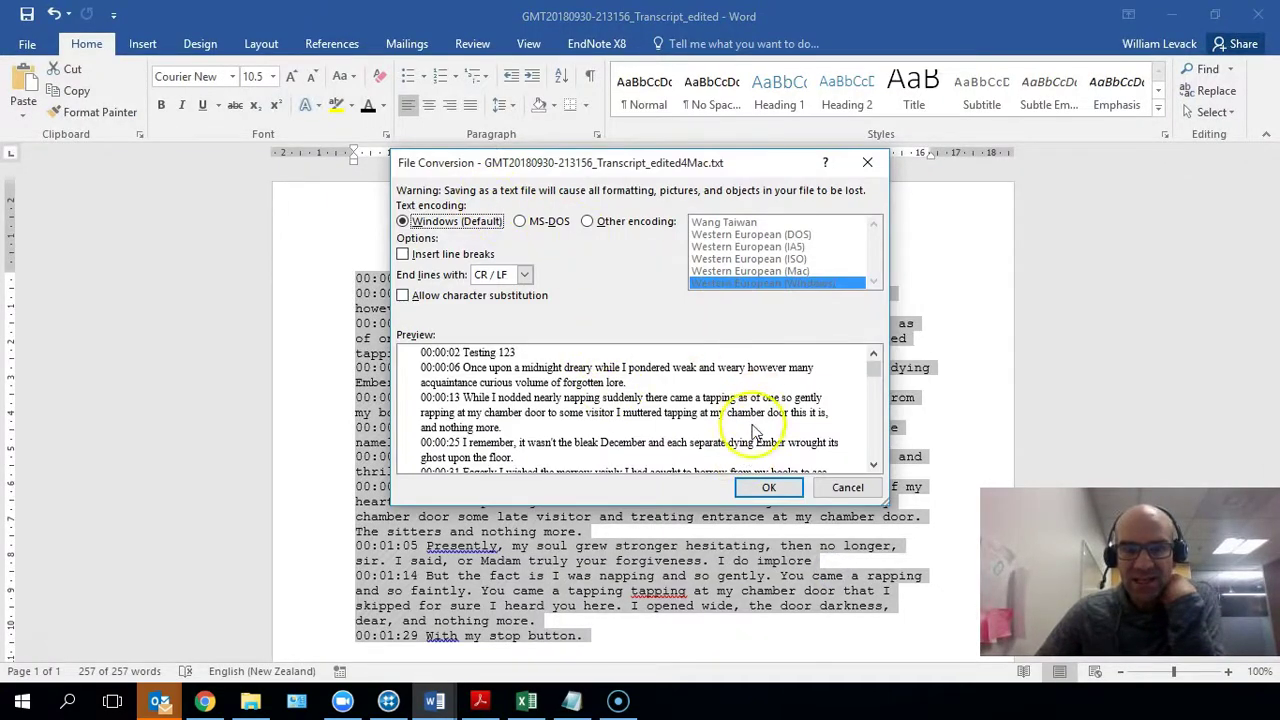
click(766, 489)
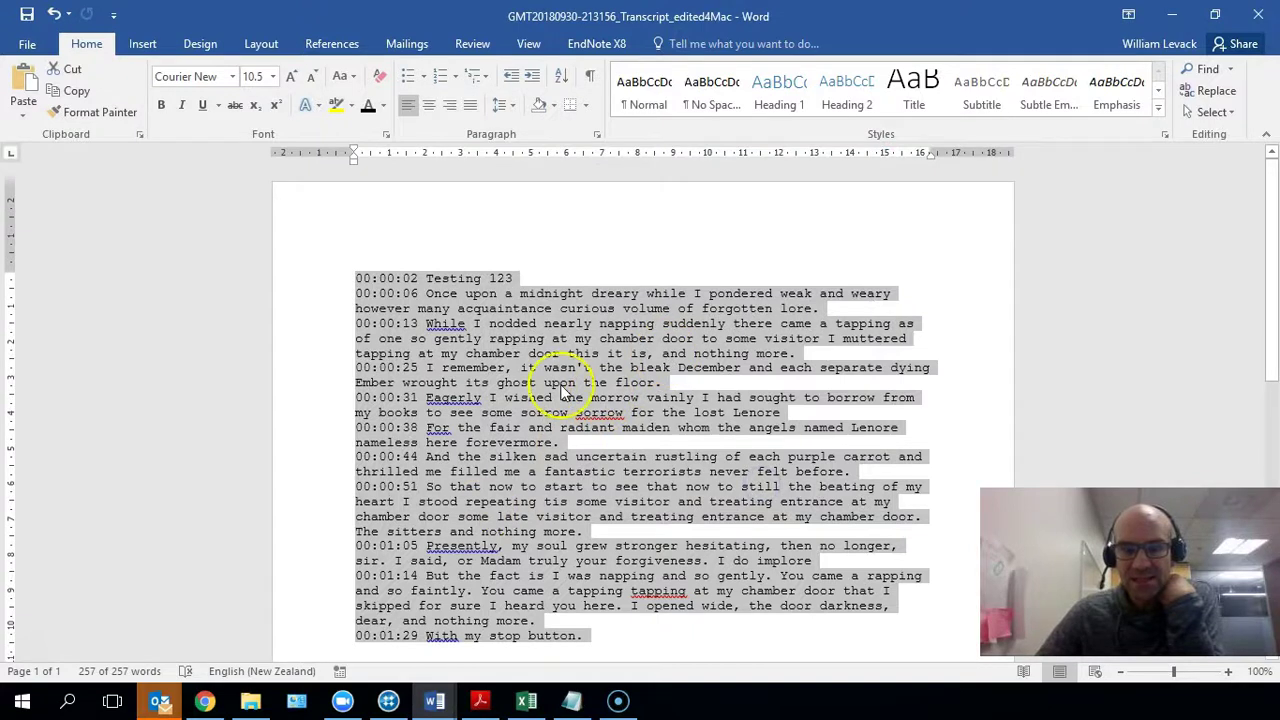